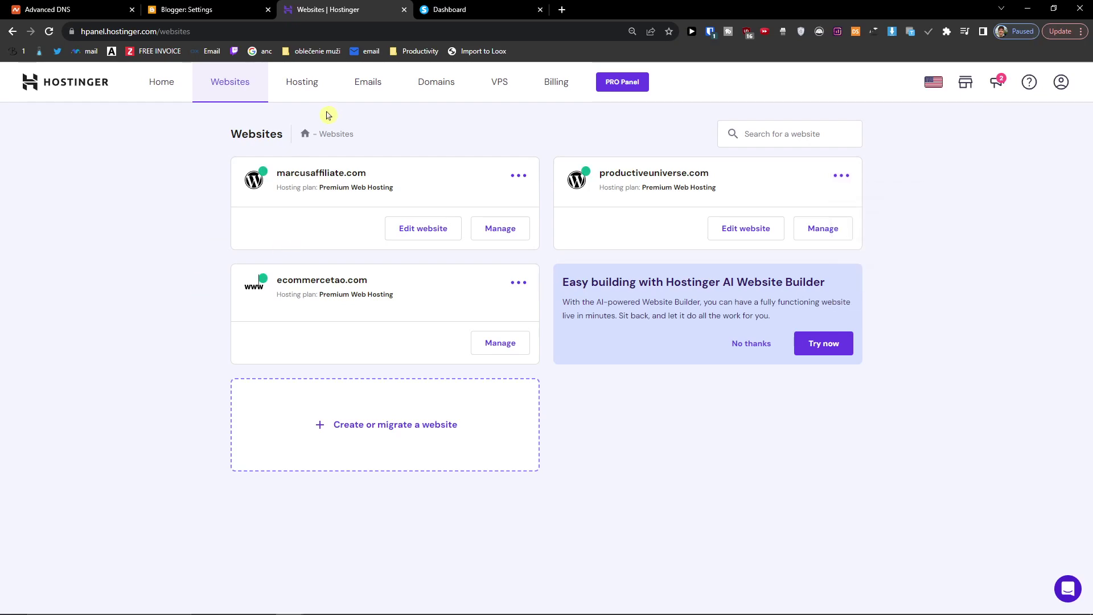
# - Look over the domain in Namecheap, then return to the Hostinger websites list
pyautogui.click(101, 8)
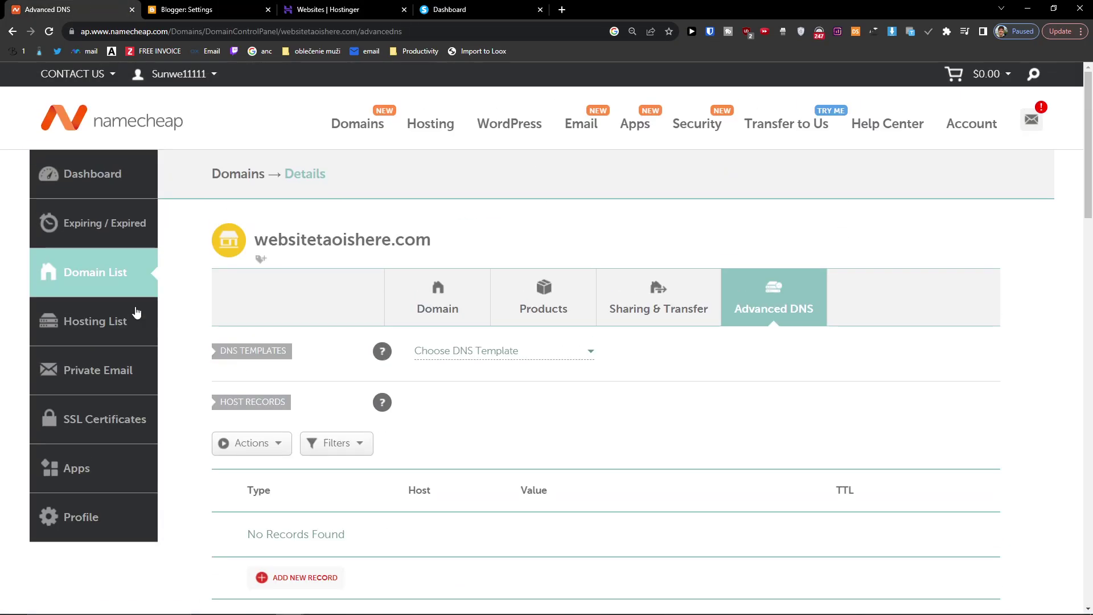
pyautogui.click(94, 181)
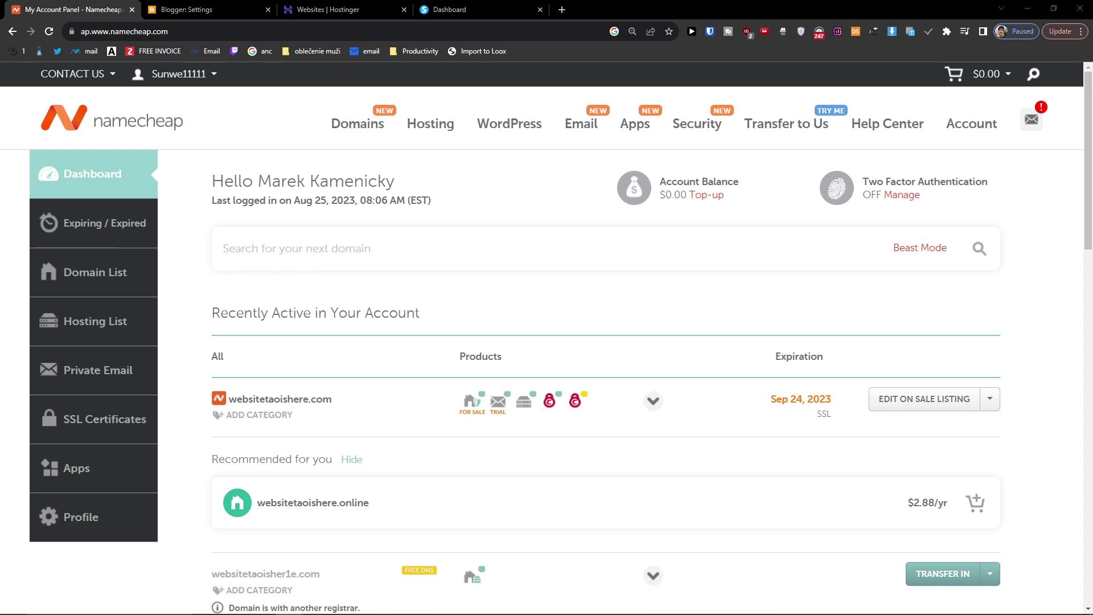
pyautogui.click(352, 6)
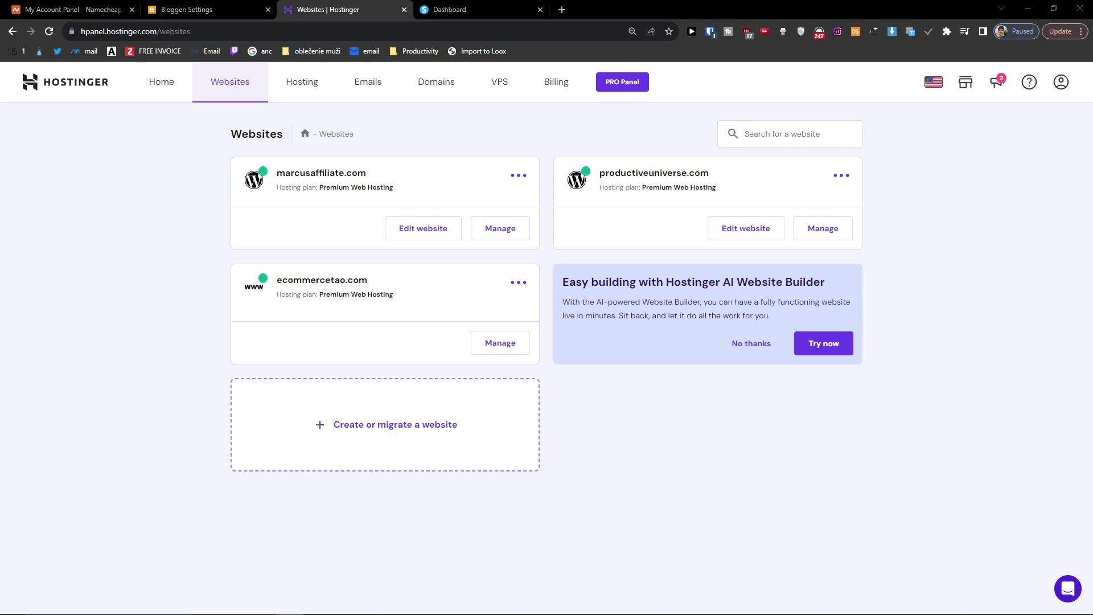
# - Begin a new website, skipping the personalization survey and choosing 'Create a new website'
pyautogui.click(432, 437)
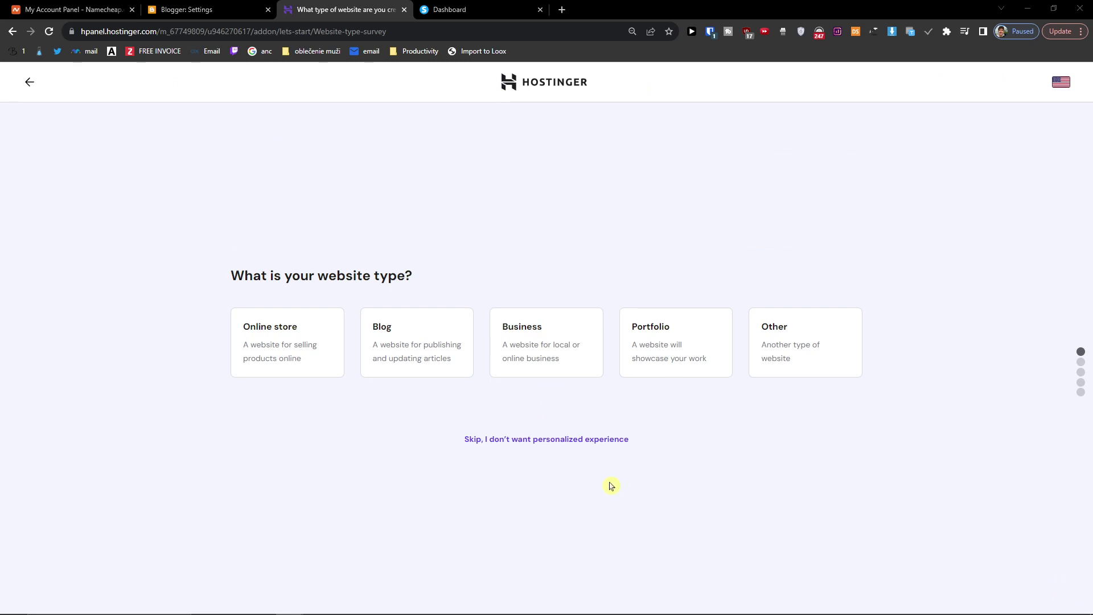
pyautogui.click(553, 440)
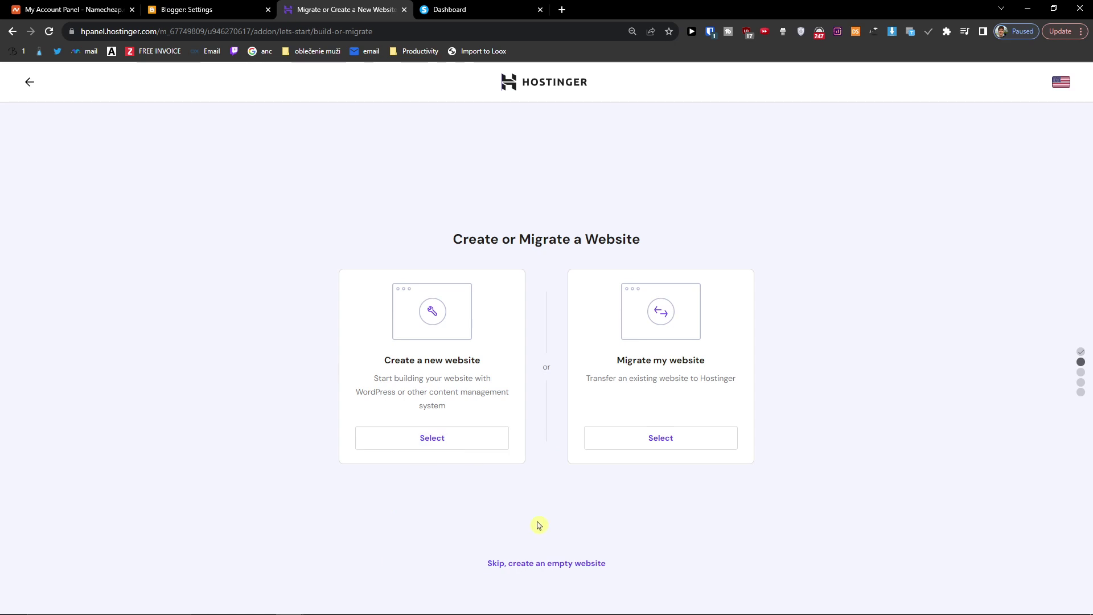
pyautogui.click(434, 428)
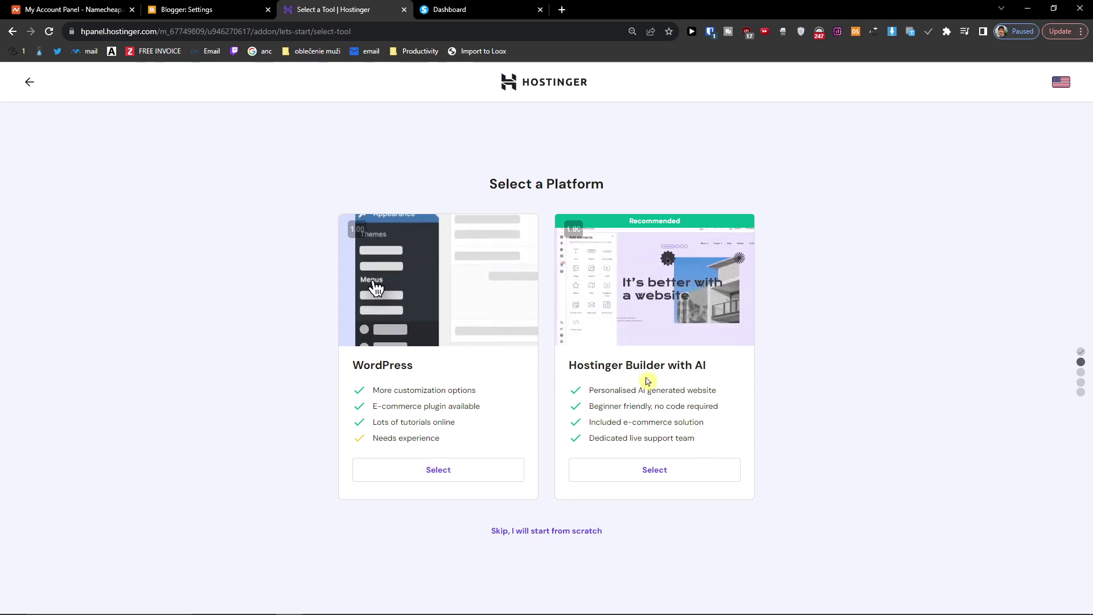
# - Pick WordPress as the platform and submit an administrator password
pyautogui.click(452, 476)
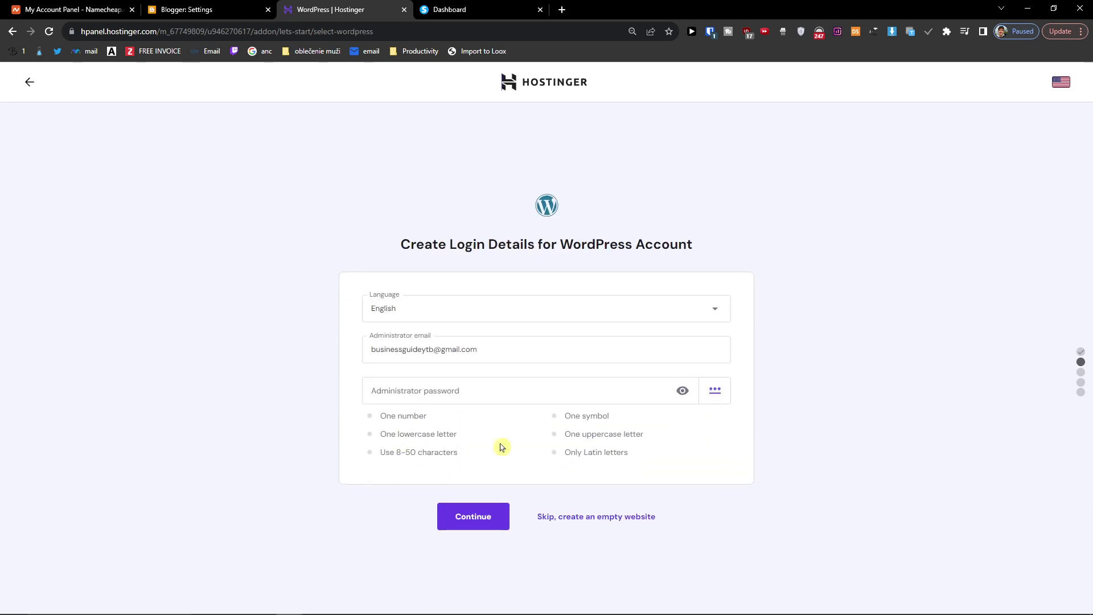
pyautogui.click(437, 383)
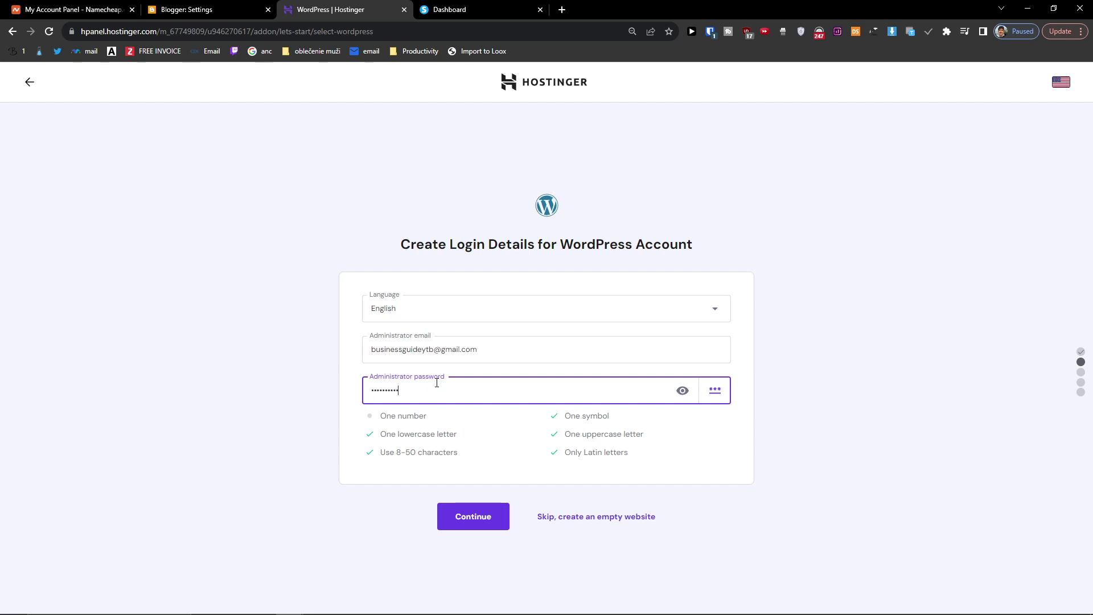
pyautogui.click(472, 516)
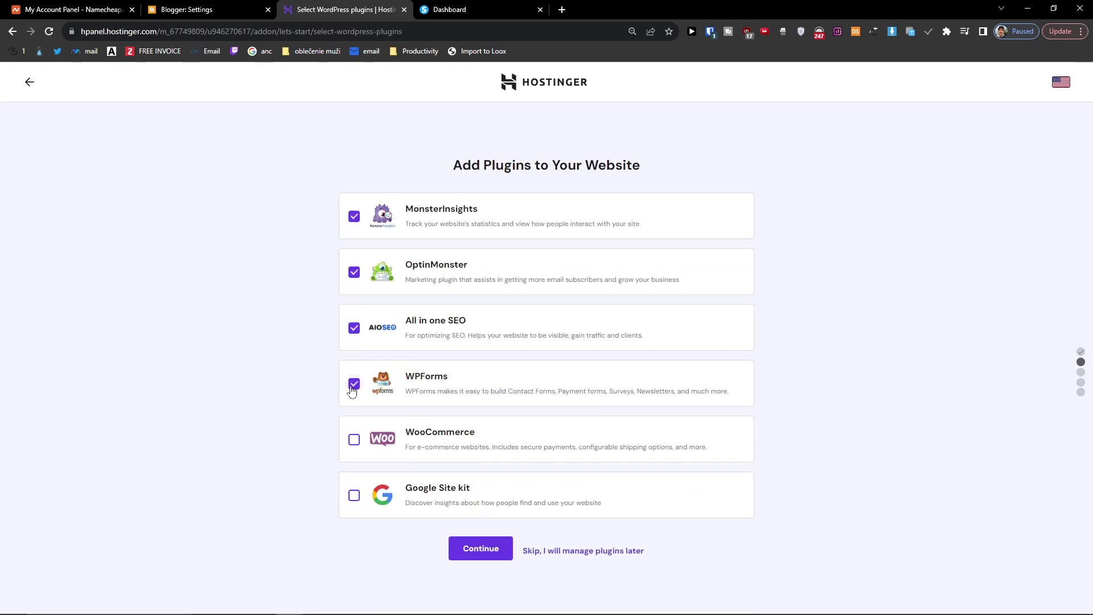
# - Uncheck WPForms, All in one SEO and OptinMonster, continue, and skip the template
pyautogui.click(354, 382)
pyautogui.click(354, 328)
pyautogui.click(354, 273)
pyautogui.click(482, 551)
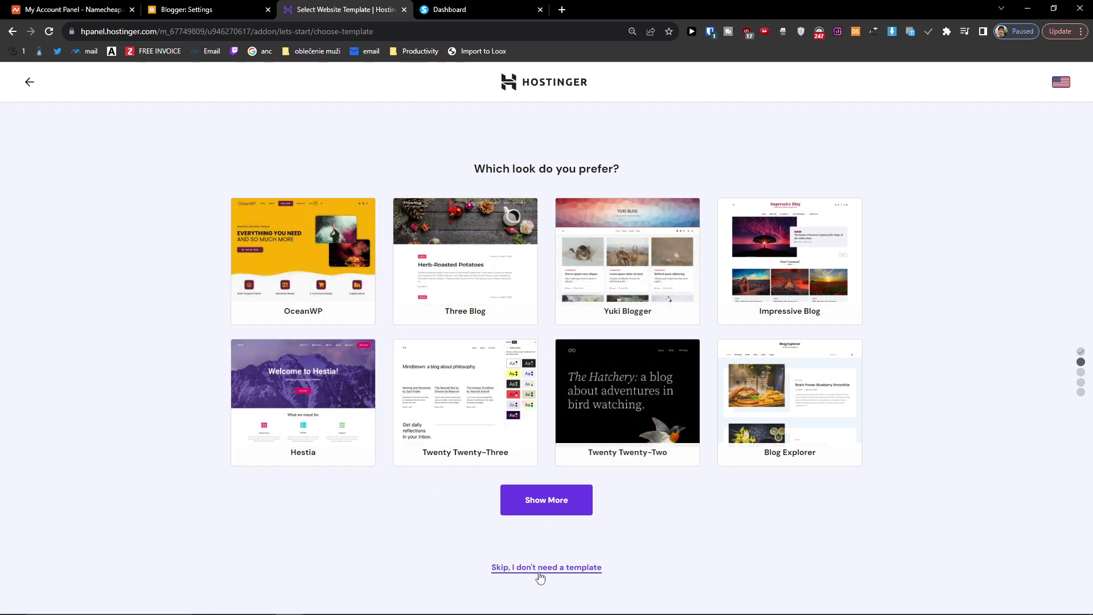
pyautogui.click(539, 573)
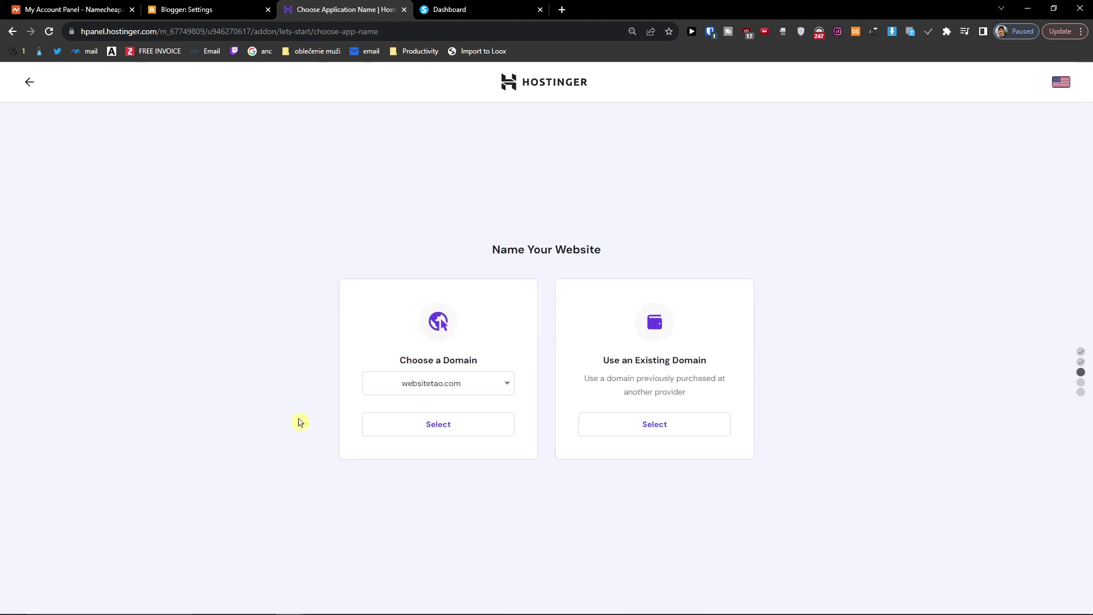
# - Choose to use an existing domain instead of a new one
pyautogui.click(369, 387)
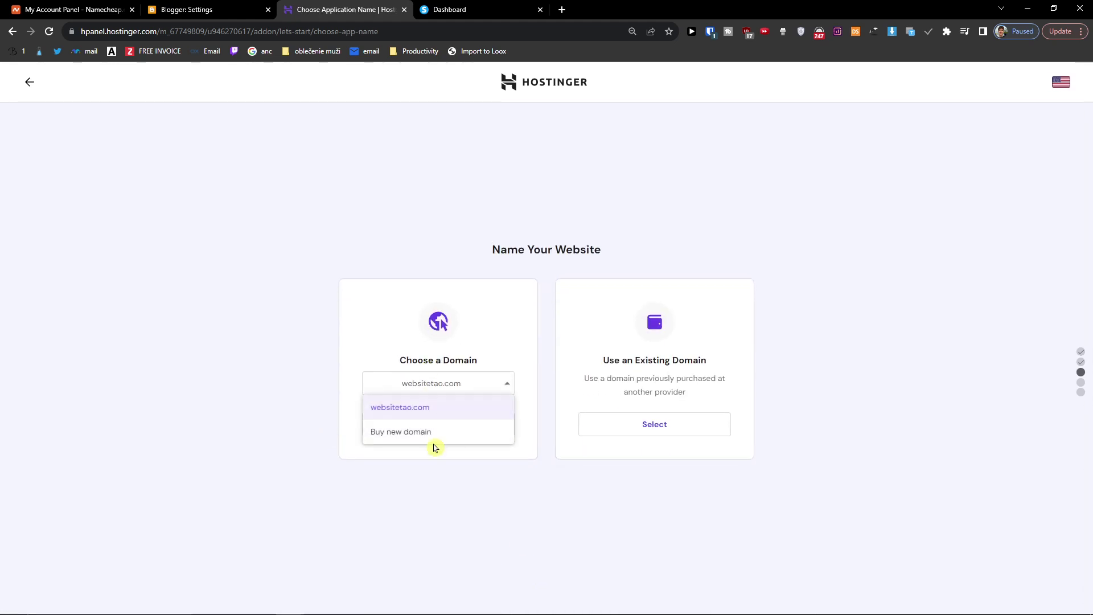
pyautogui.click(283, 410)
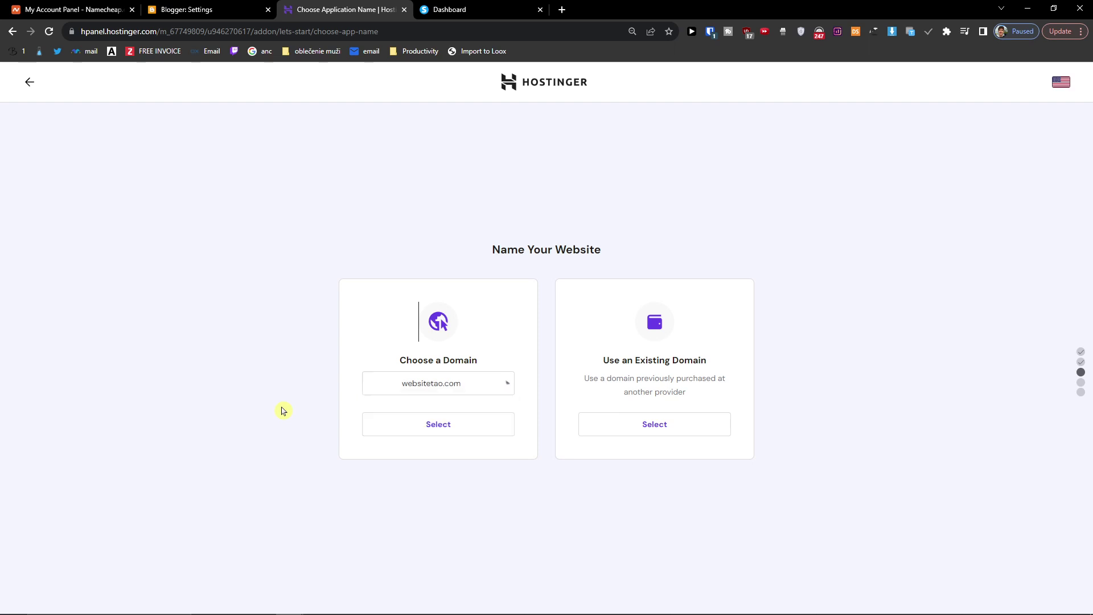
pyautogui.click(674, 435)
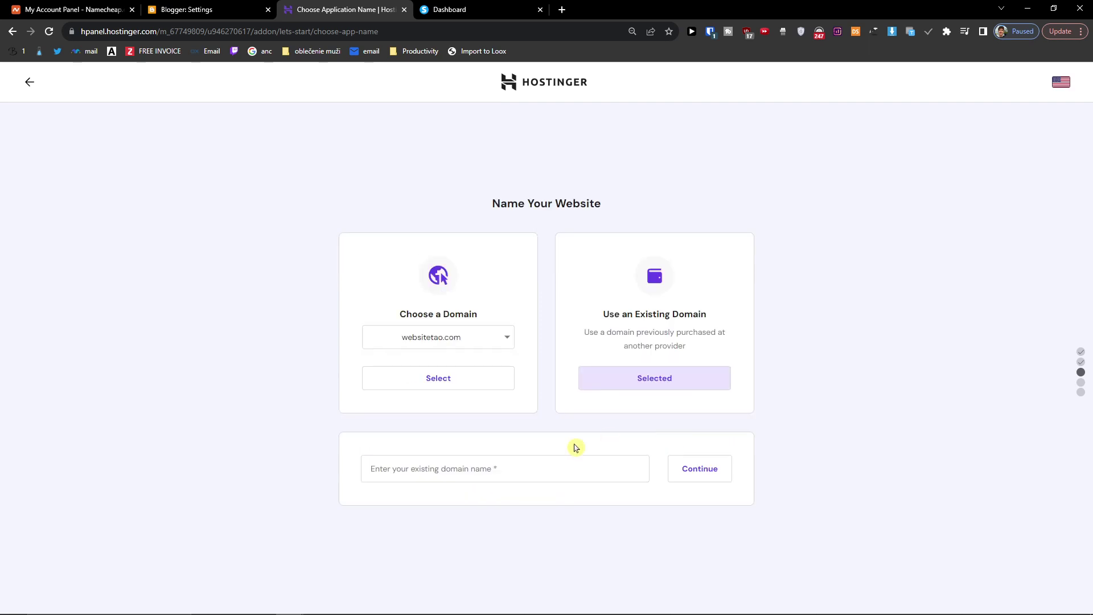
pyautogui.click(525, 464)
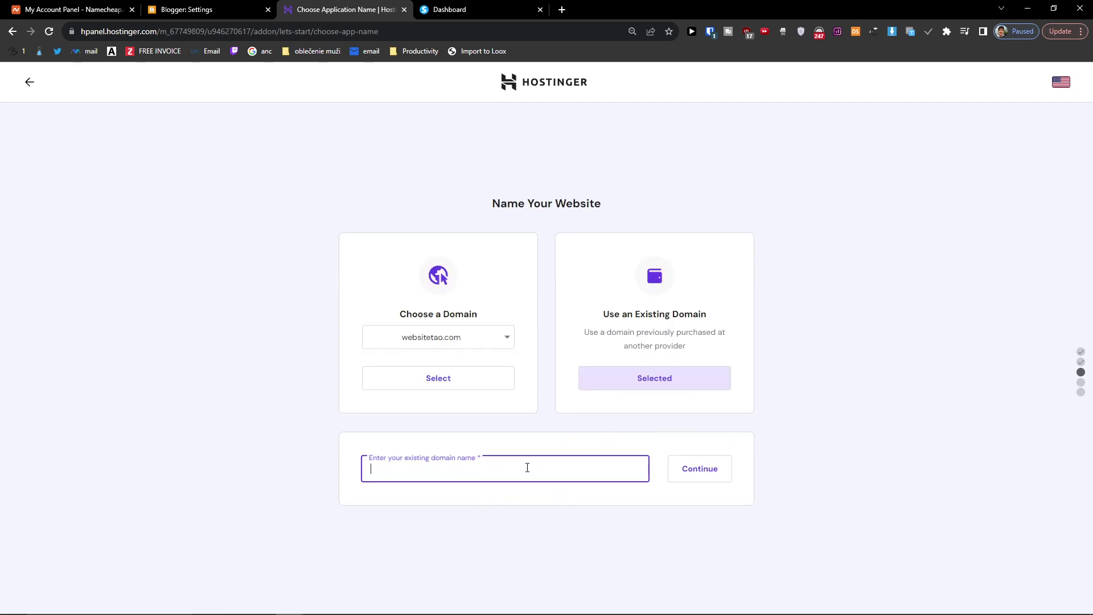
# - Copy websitetaoishere.com from Namecheap into Hostinger's existing-domain field and continue
pyautogui.click(113, 9)
pyautogui.moveTo(331, 399); pyautogui.dragTo(230, 399)
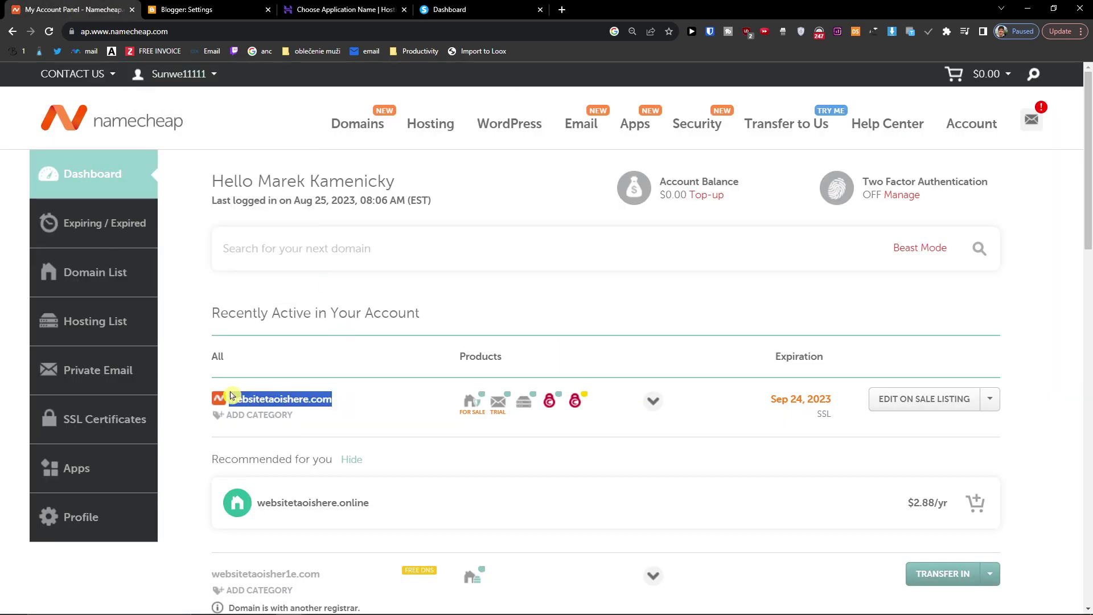
pyautogui.rightClick(235, 393)
pyautogui.click(261, 399)
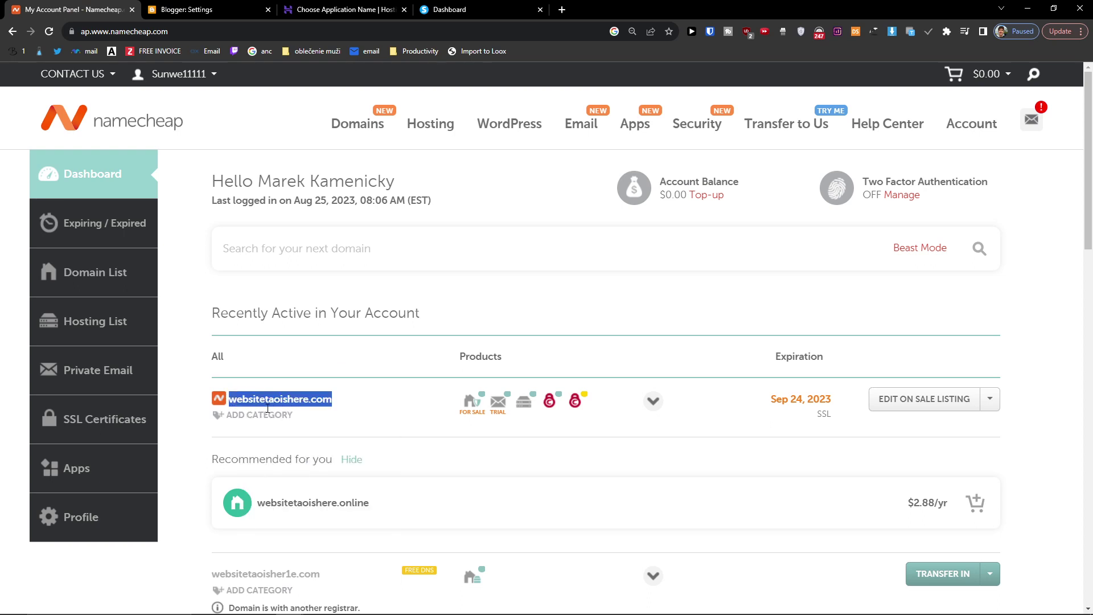
pyautogui.click(389, 6)
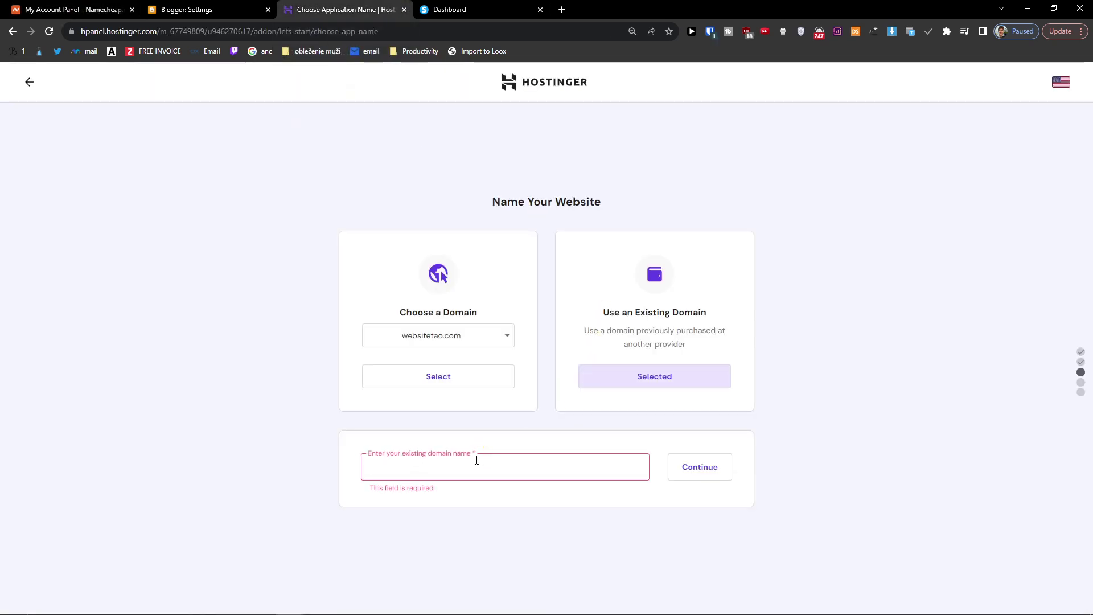
pyautogui.rightClick(494, 464)
pyautogui.click(546, 328)
pyautogui.click(708, 477)
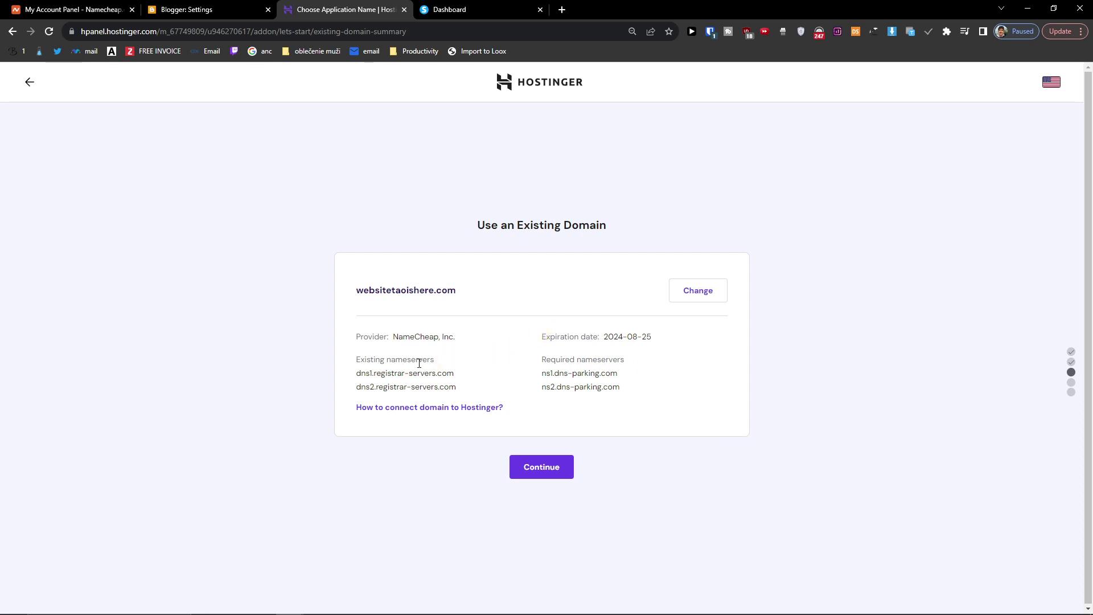
# - Proceed to the required nameservers summary (ns1/ns2.dns-parking.com) and switch to Namecheap
pyautogui.click(357, 367)
pyautogui.click(443, 348)
pyautogui.click(120, 5)
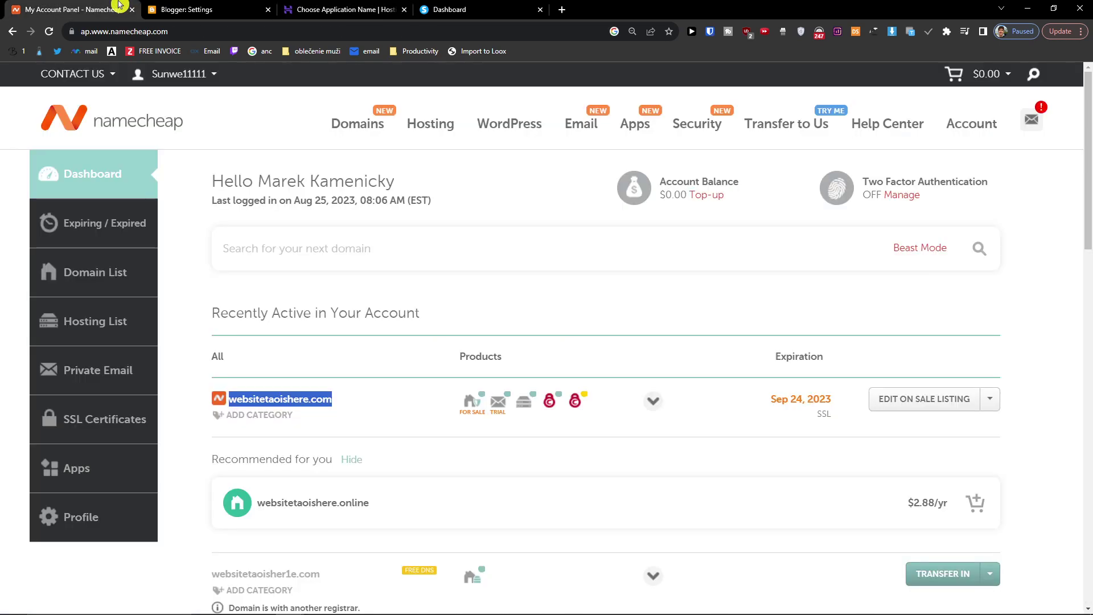
# - In Namecheap's Domain List, manage websitetaoishere.com and switch its nameservers to Custom DNS
pyautogui.click(95, 273)
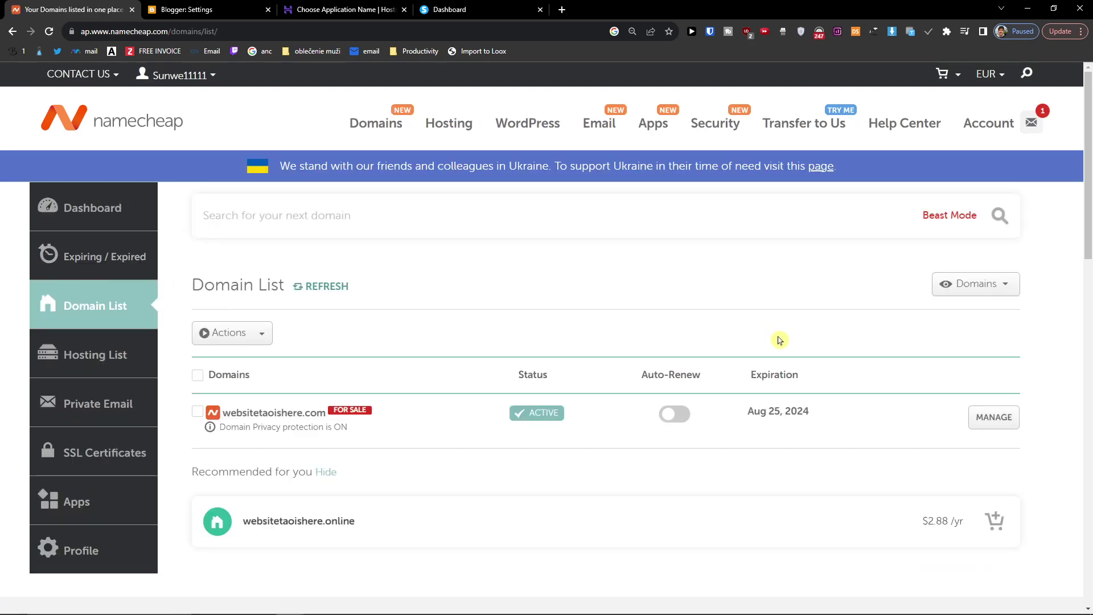
pyautogui.click(1001, 423)
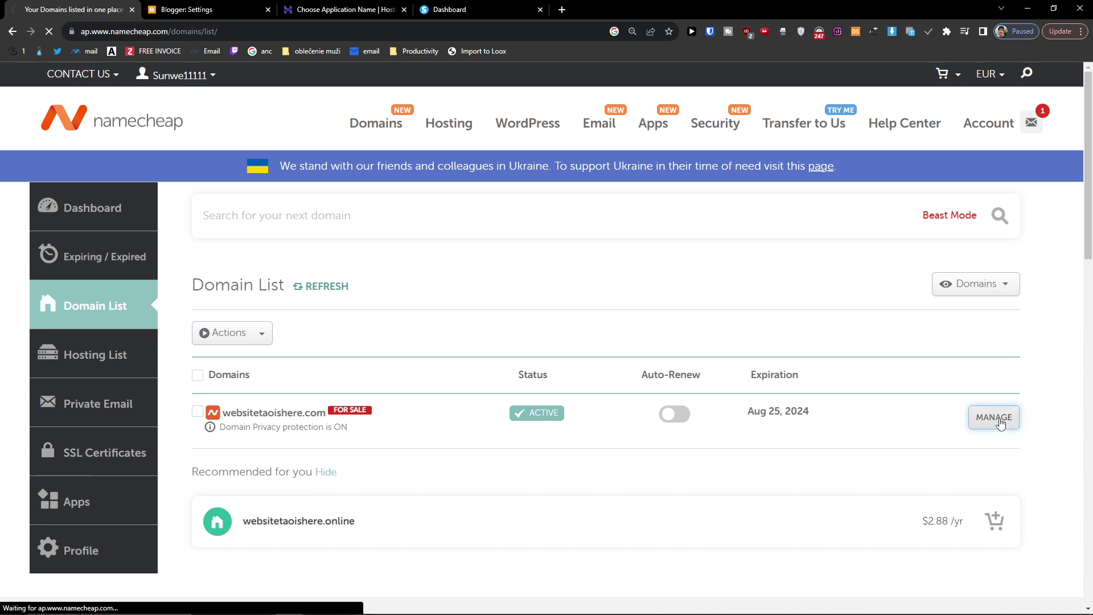
pyautogui.scroll(-1, 526, 394)
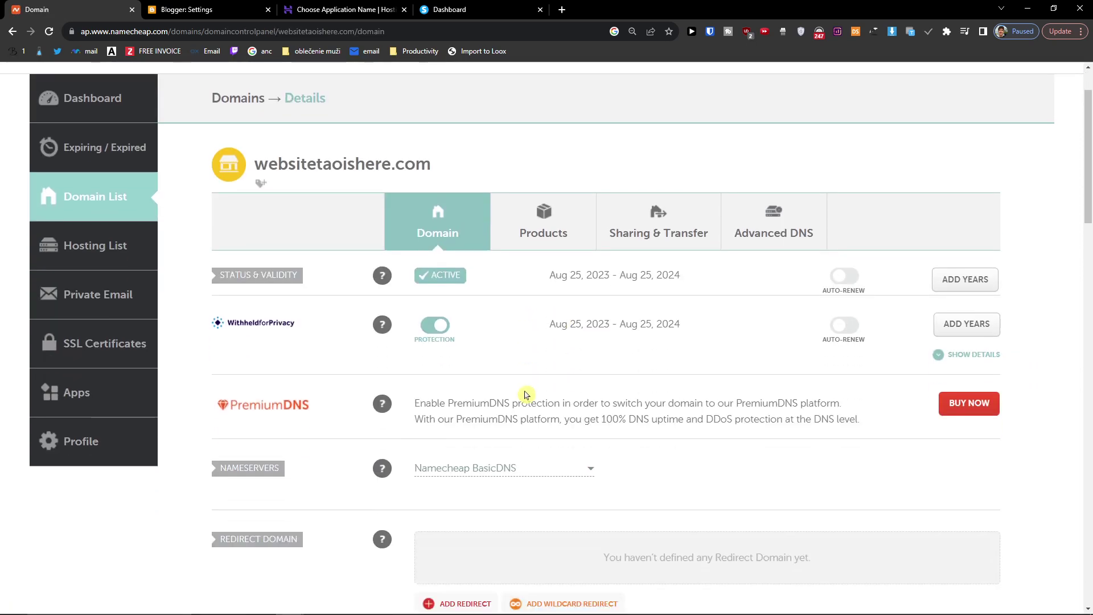
pyautogui.scroll(-1, 526, 393)
pyautogui.click(519, 393)
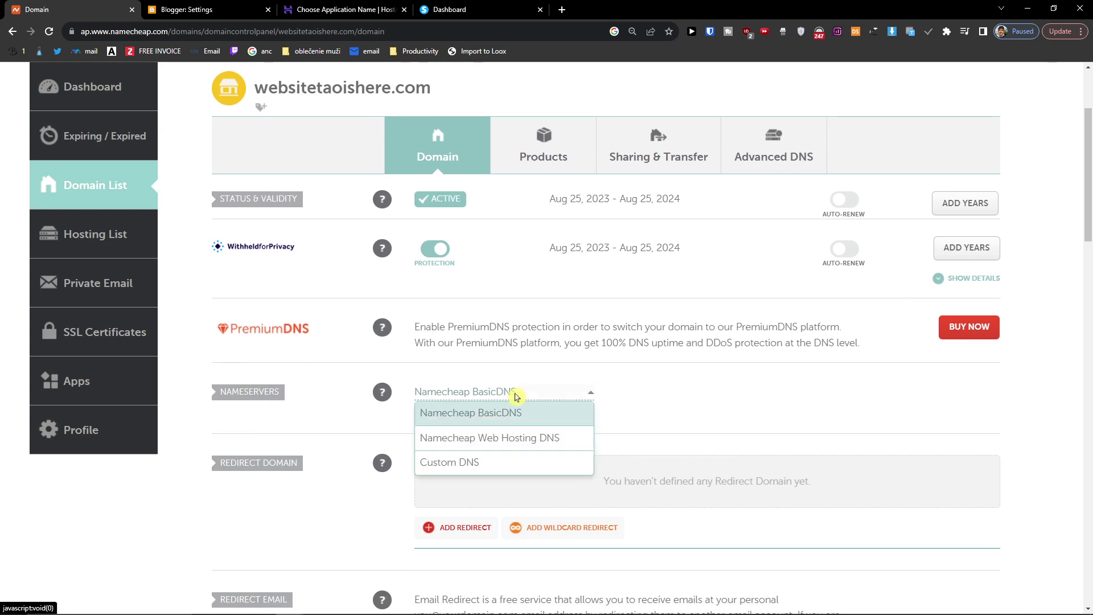
pyautogui.click(484, 463)
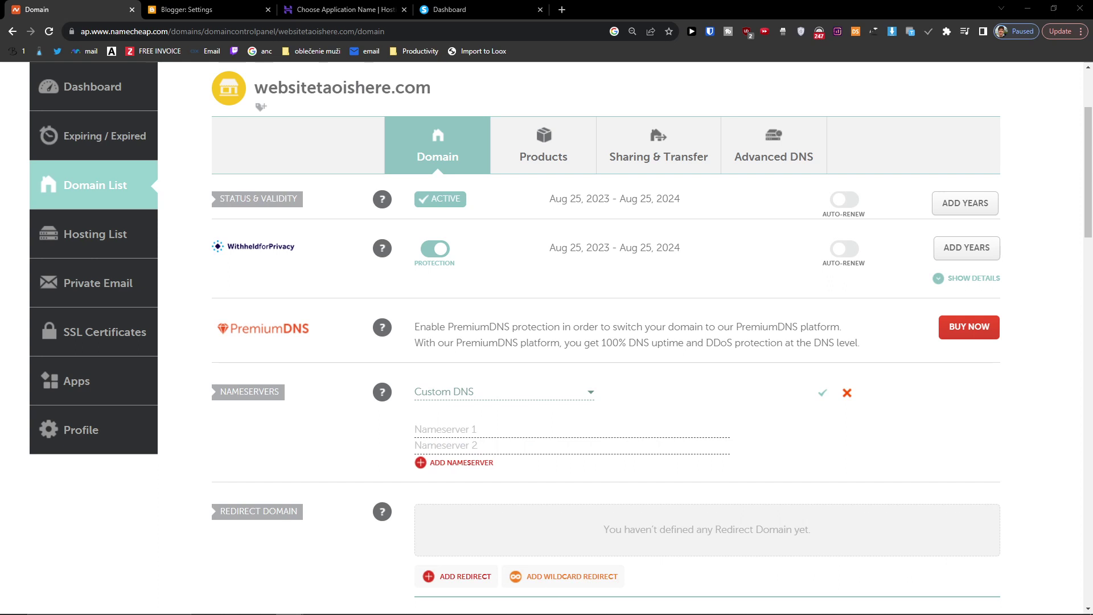
pyautogui.click(360, 6)
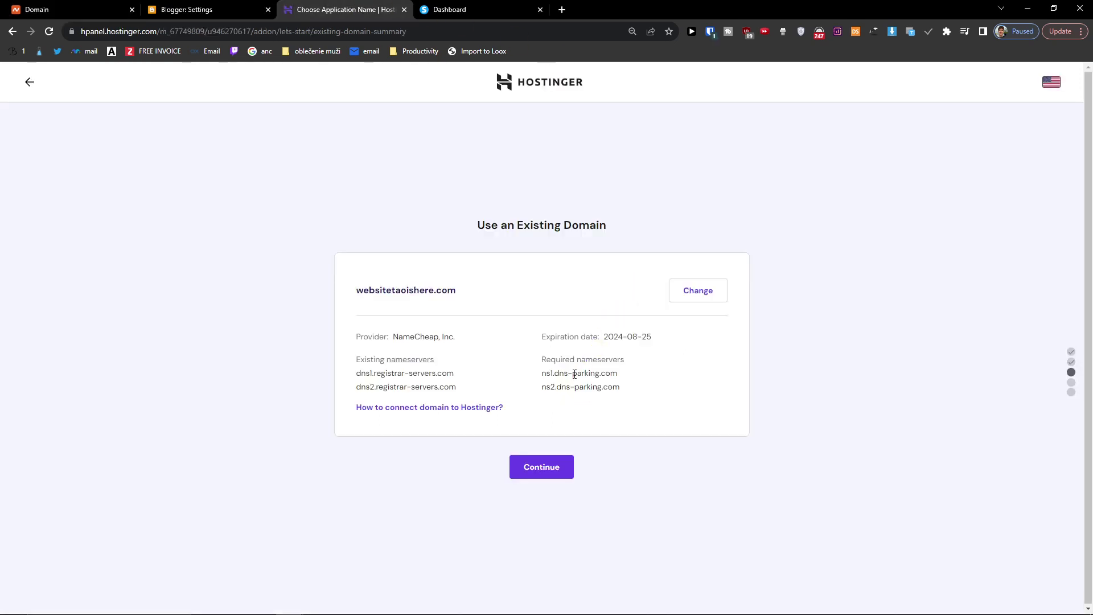
# - Copy ns1.dns-parking.com from Hostinger into Namecheap's Nameserver 1 field
pyautogui.tripleClick(574, 372)
pyautogui.rightClick(573, 375)
pyautogui.click(588, 385)
pyautogui.click(37, 10)
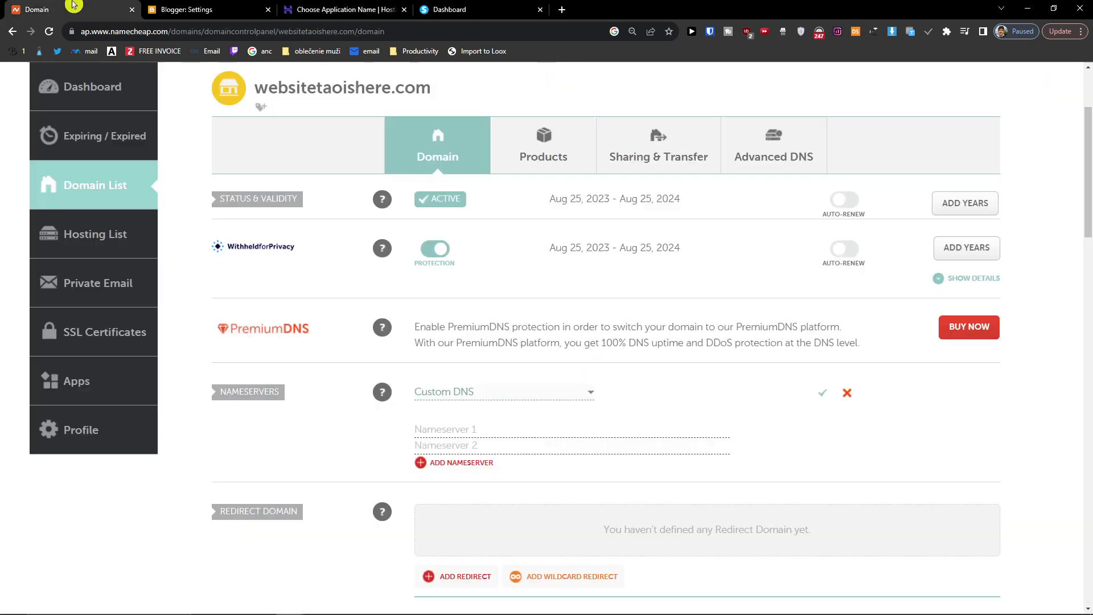
pyautogui.click(473, 430)
pyautogui.rightClick(474, 430)
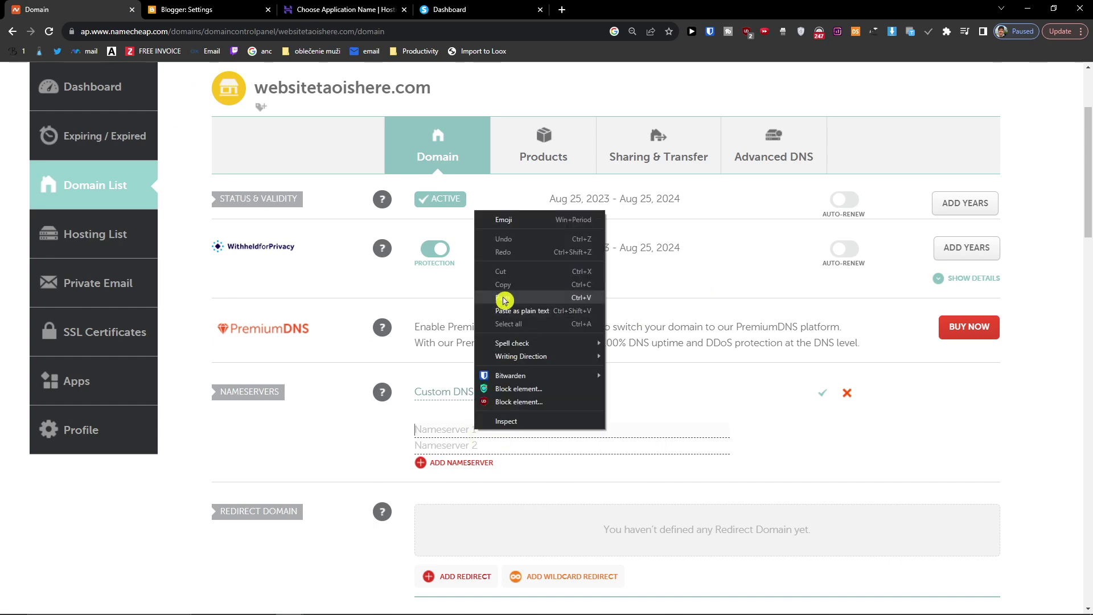
pyautogui.click(505, 299)
pyautogui.click(450, 9)
# - Copy ns2.dns-parking.com into Nameserver 2 and save the custom nameservers
pyautogui.click(352, 5)
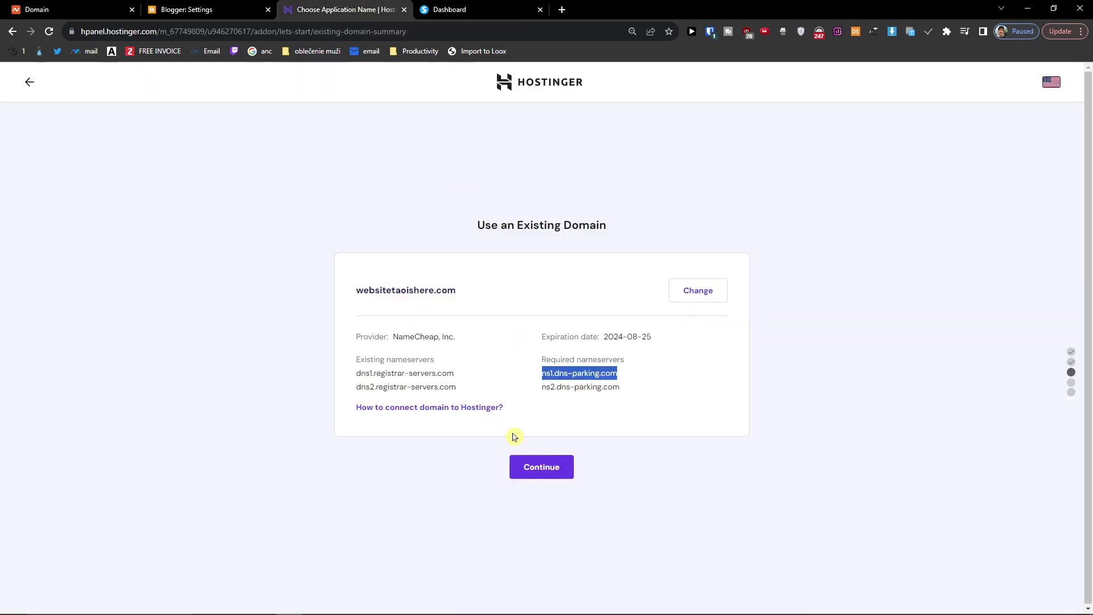
pyautogui.tripleClick(572, 386)
pyautogui.rightClick(573, 386)
pyautogui.click(587, 395)
pyautogui.click(13, 5)
pyautogui.click(449, 446)
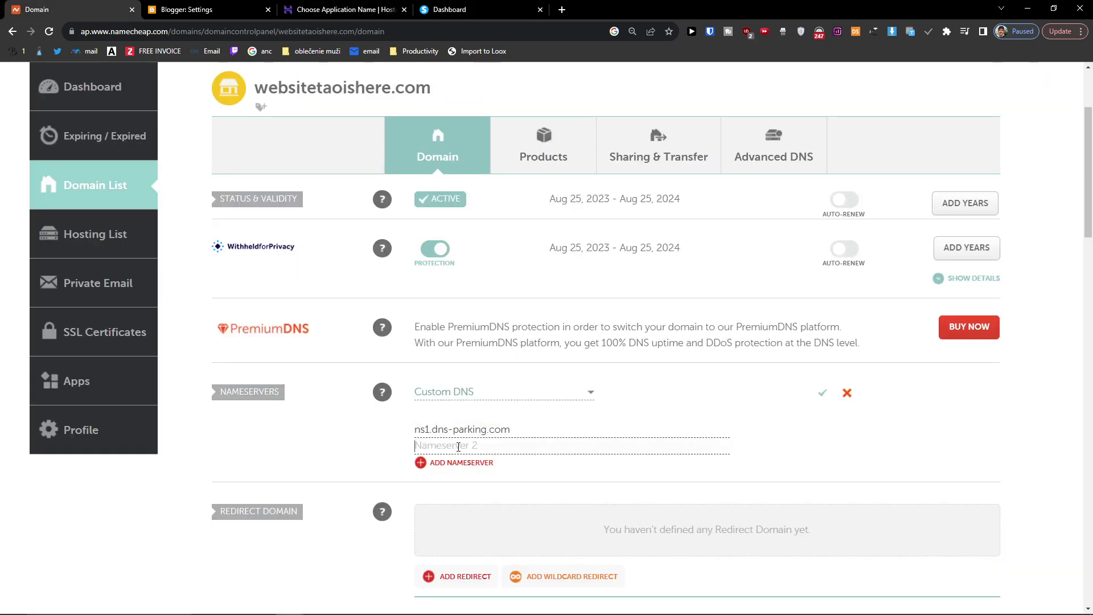
pyautogui.rightClick(450, 446)
pyautogui.click(499, 333)
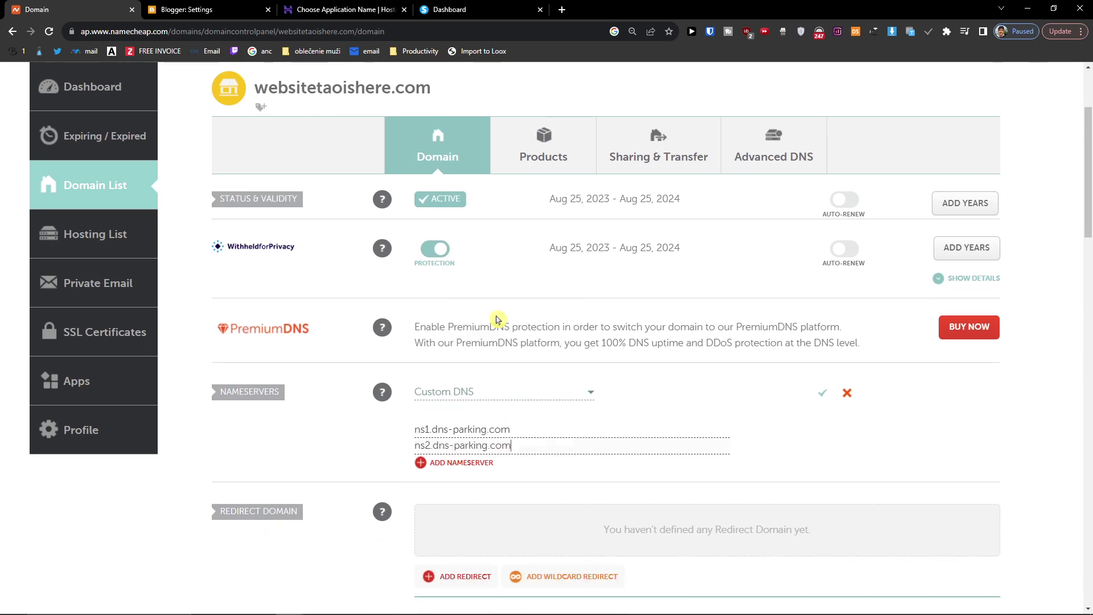
pyautogui.scroll(-1, 527, 415)
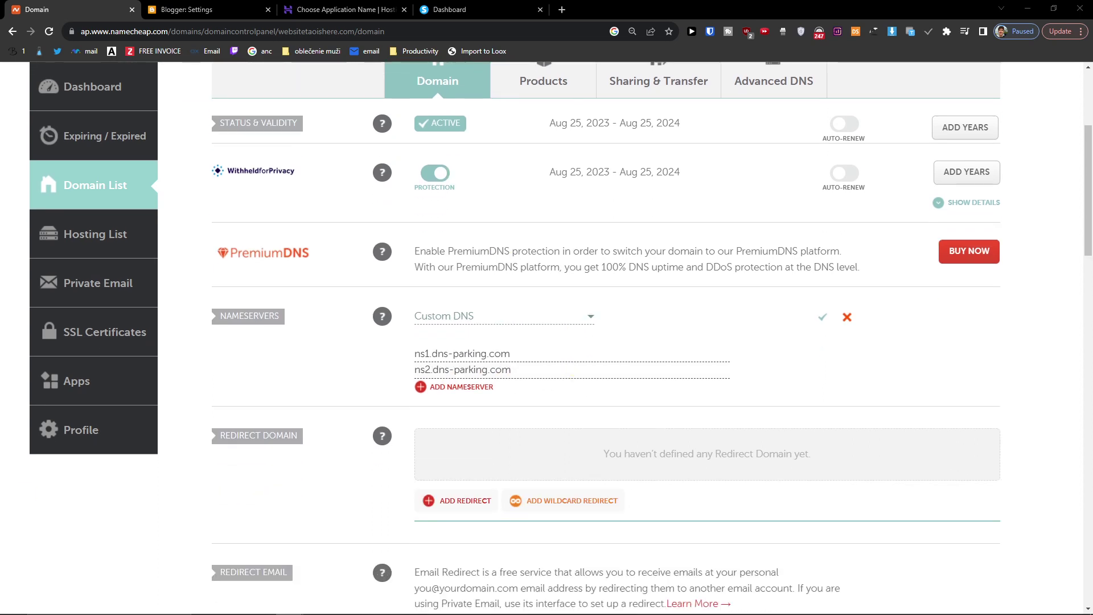
pyautogui.scroll(-1, 361, 482)
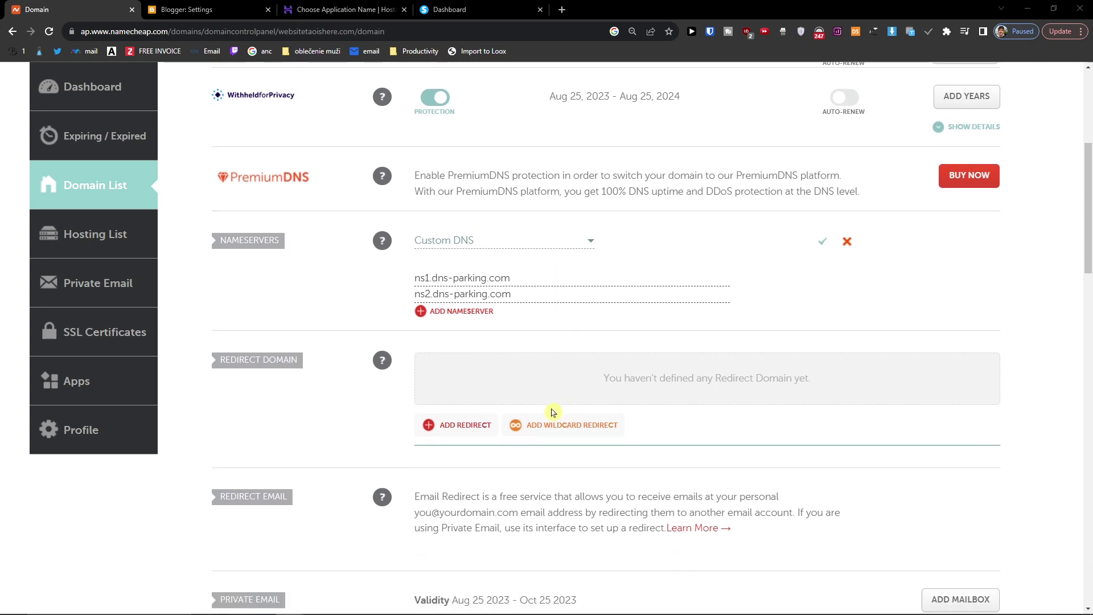
pyautogui.click(822, 245)
# - Confirm the saved nameservers in Namecheap, then continue Hostinger's existing-domain setup
pyautogui.click(304, 6)
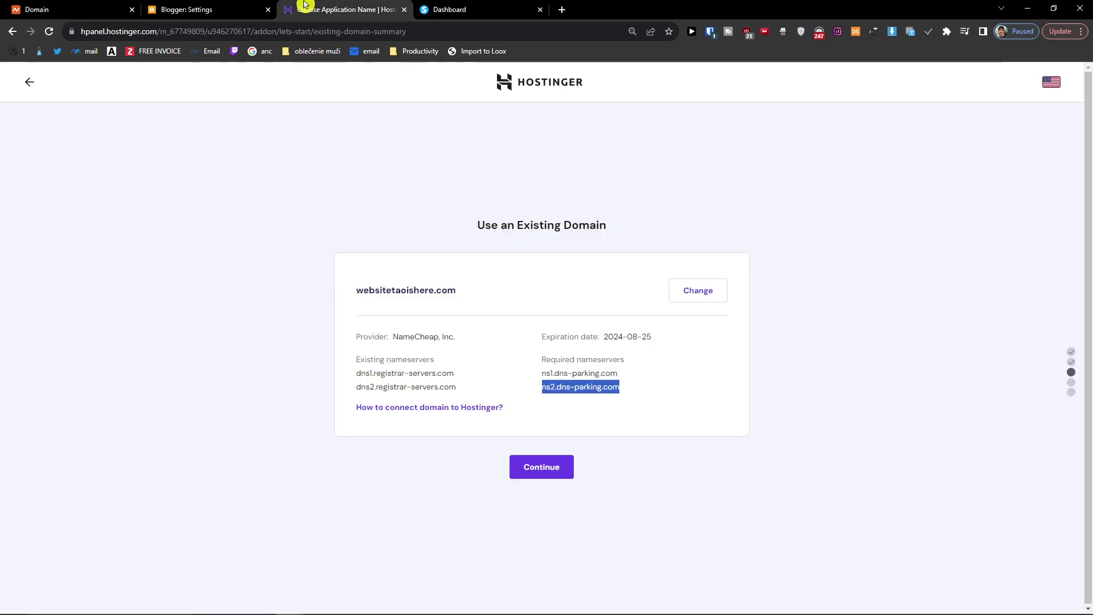
pyautogui.click(42, 5)
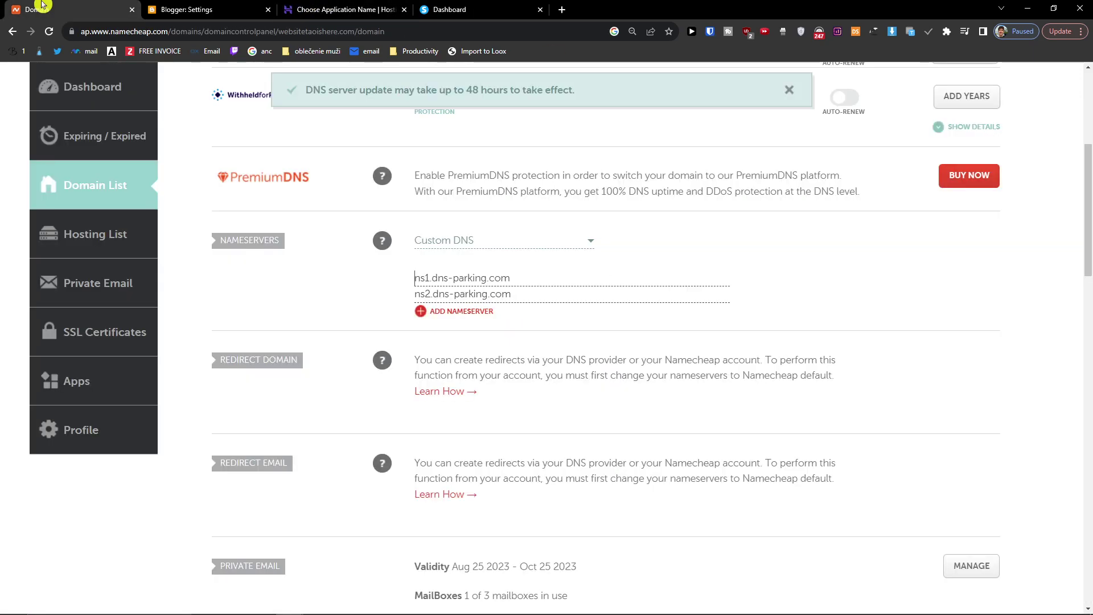
pyautogui.tripleClick(433, 293)
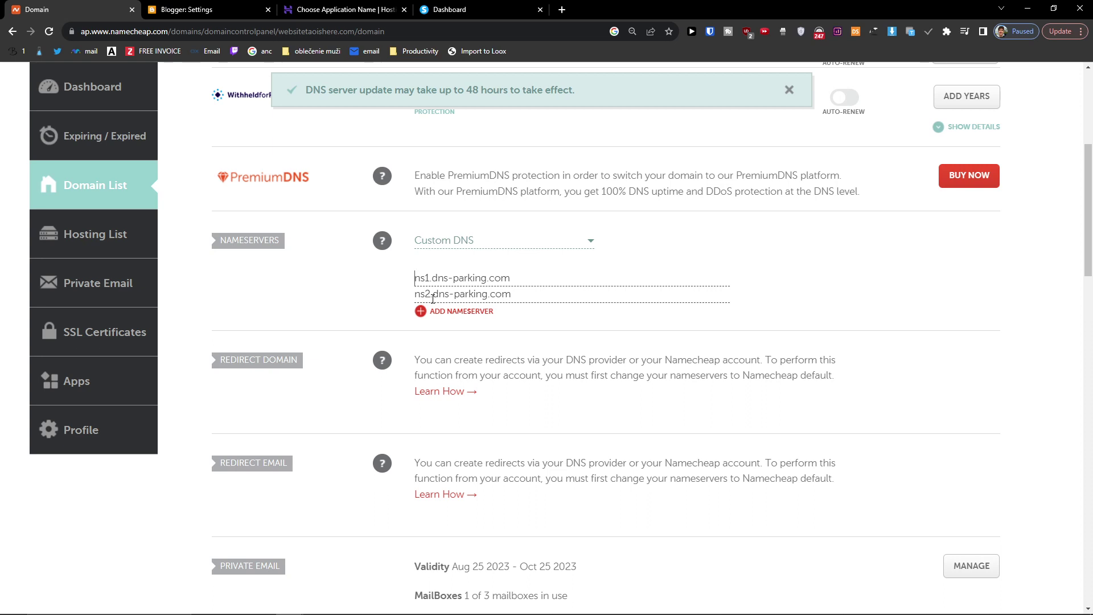
pyautogui.click(378, 9)
pyautogui.click(536, 468)
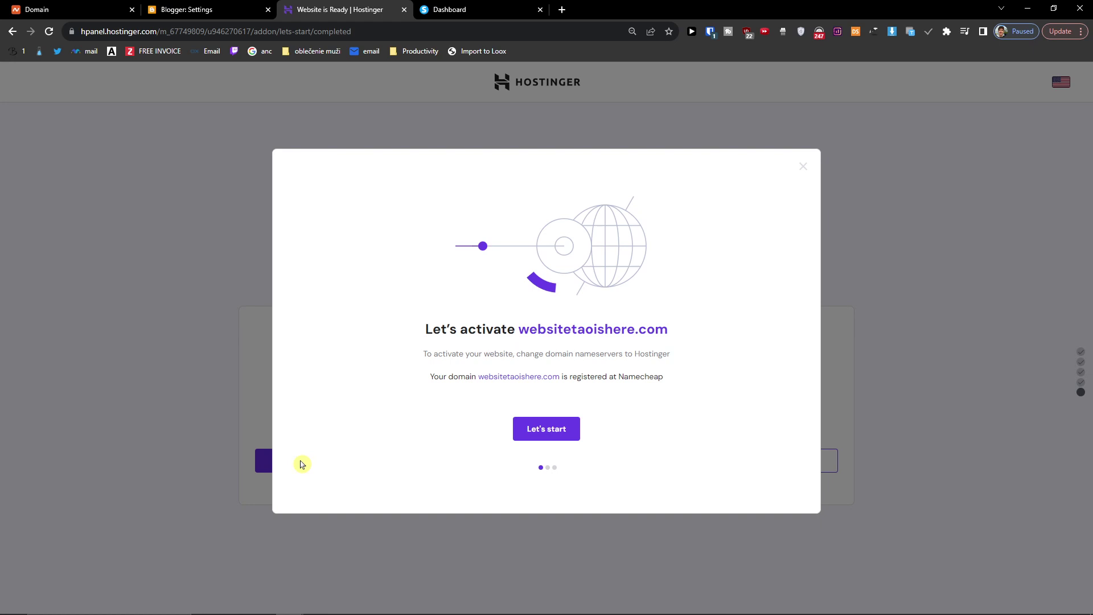
# - Walk through domain activation, confirming the Namecheap nameservers were changed, and finish
pyautogui.click(537, 435)
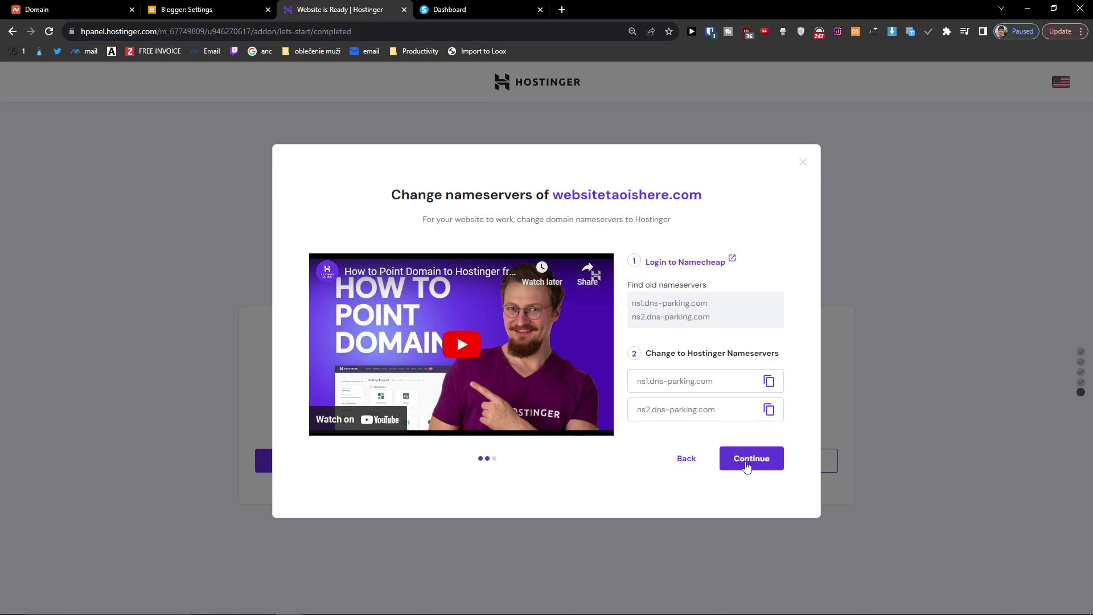
pyautogui.click(249, 9)
pyautogui.moveTo(69, 9); pyautogui.dragTo(244, 9)
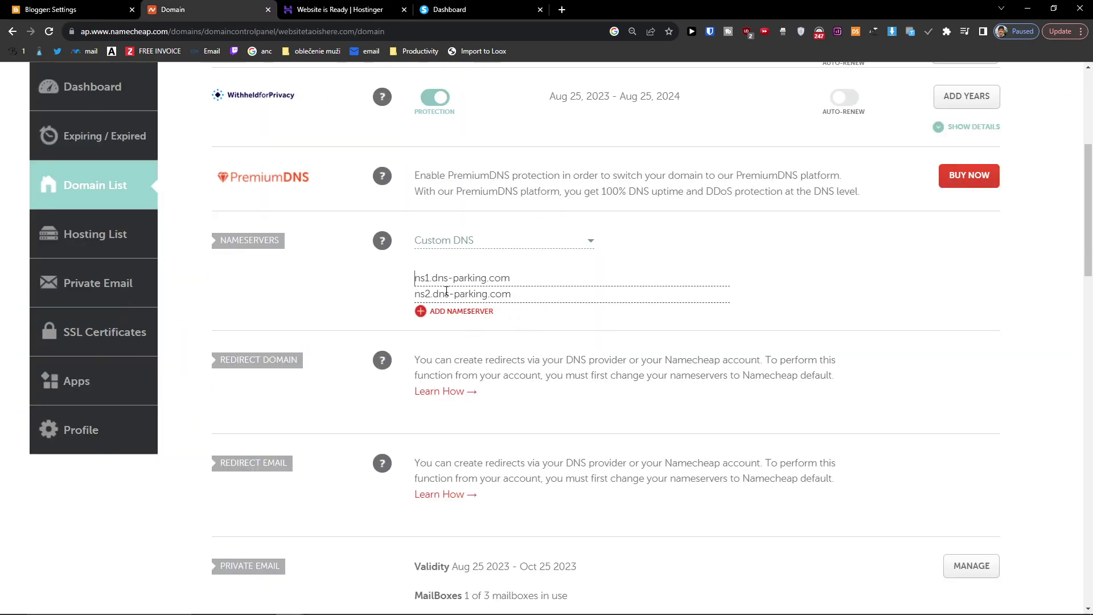
pyautogui.click(342, 9)
pyautogui.click(771, 459)
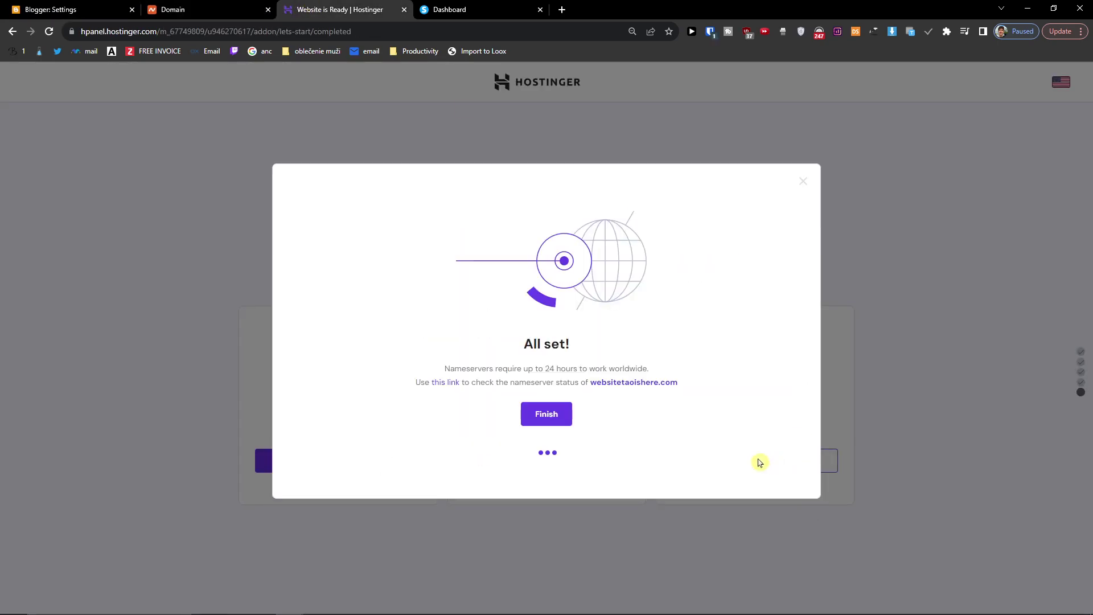
pyautogui.click(546, 415)
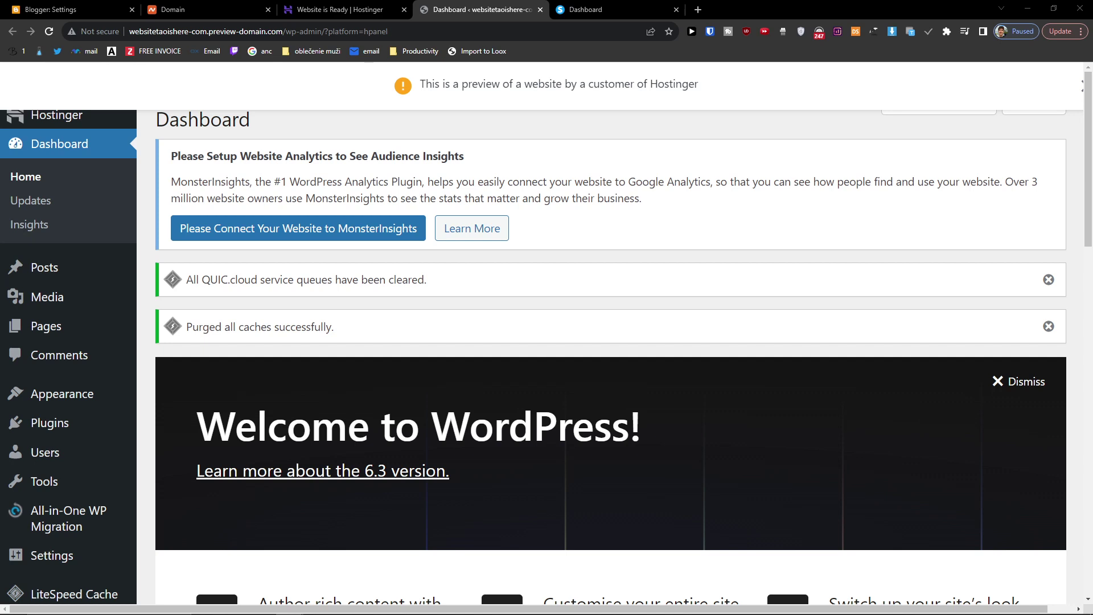
# - Return from the WordPress dashboard to Hostinger's 'You're almost there!' page
pyautogui.click(307, 5)
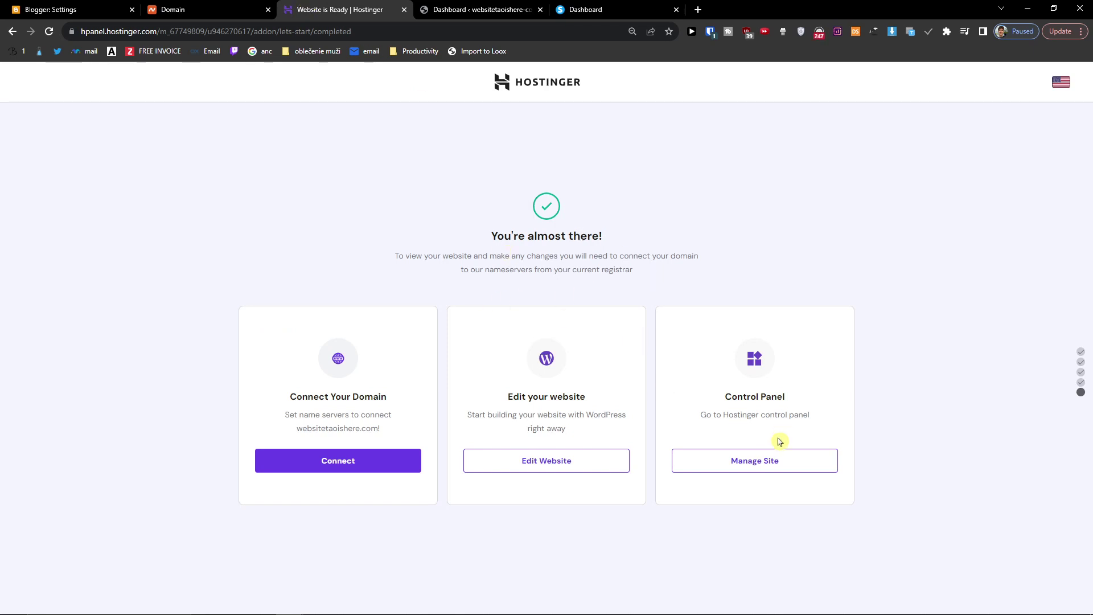
# - From Manage Site's WordPress Overview, reinstall the SSL certificate for websitetaoishere.com
pyautogui.click(773, 460)
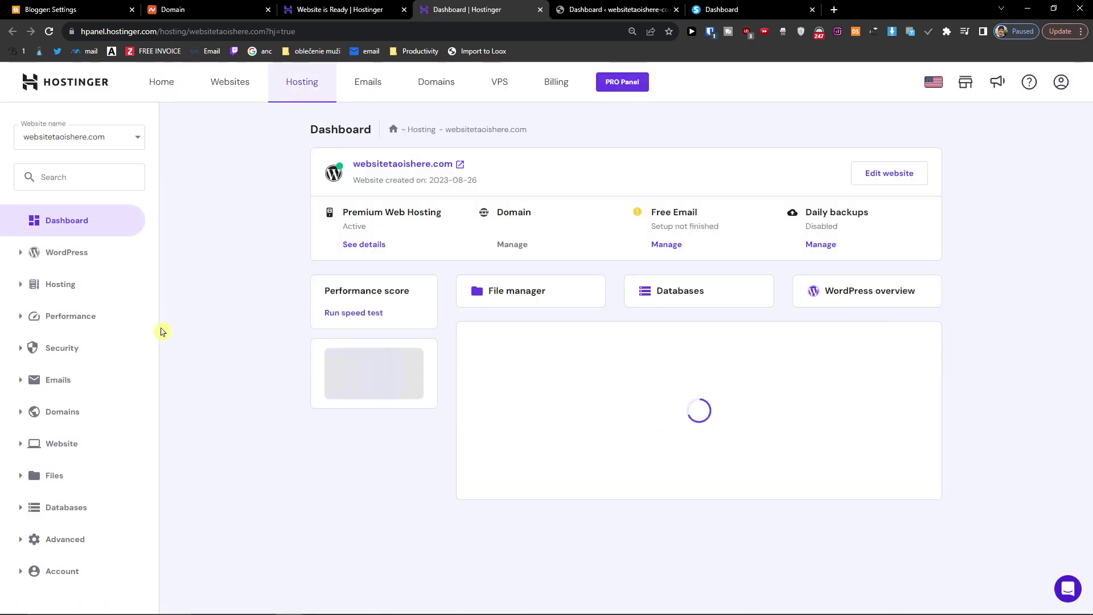
pyautogui.click(107, 289)
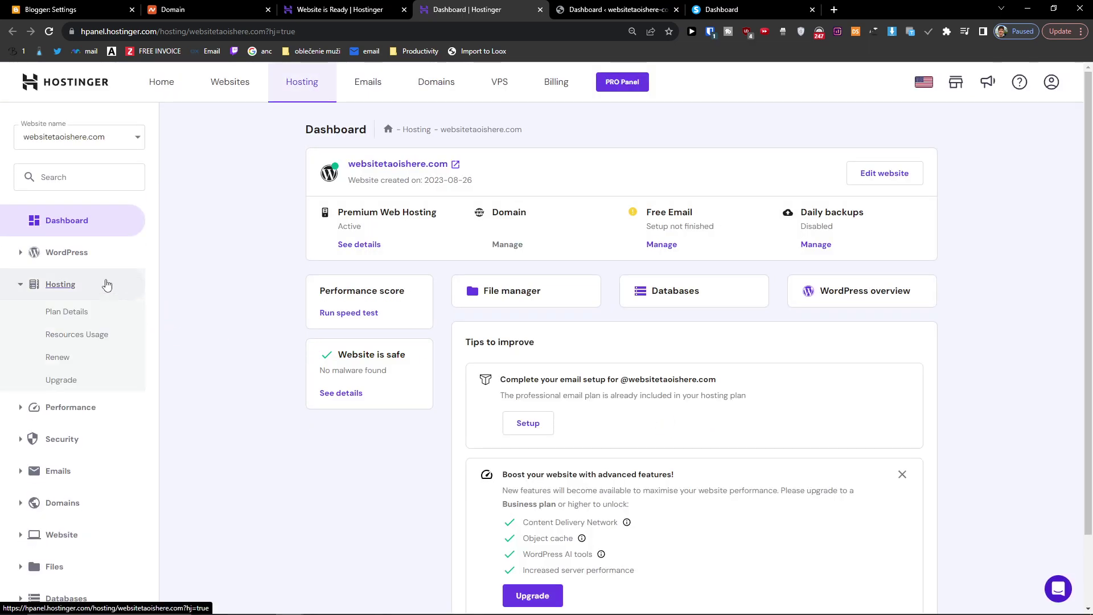
pyautogui.click(103, 264)
pyautogui.click(86, 283)
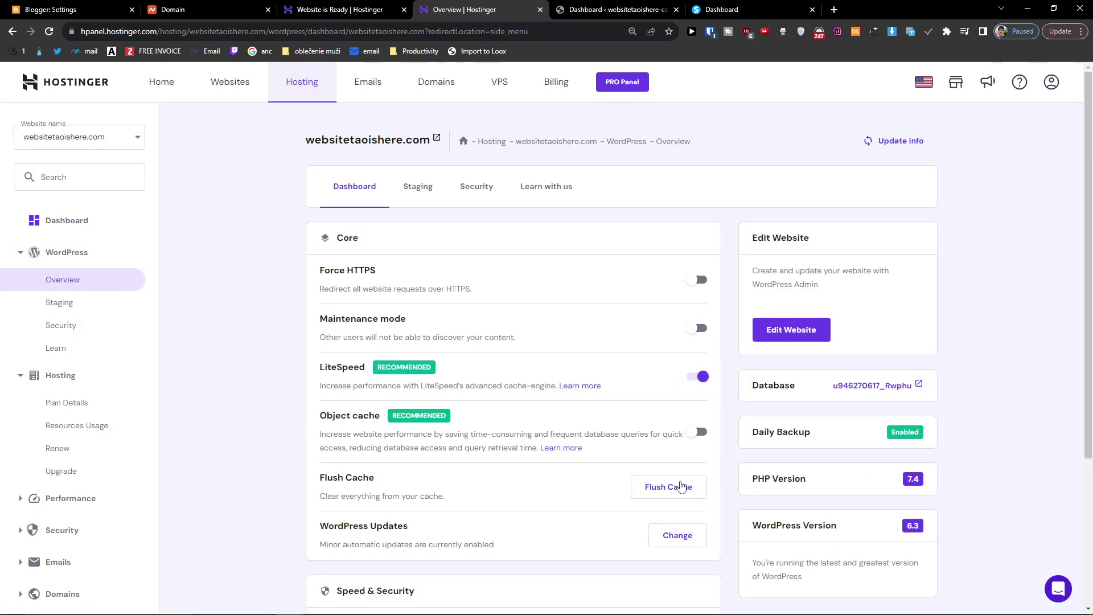
pyautogui.scroll(-3, 626, 490)
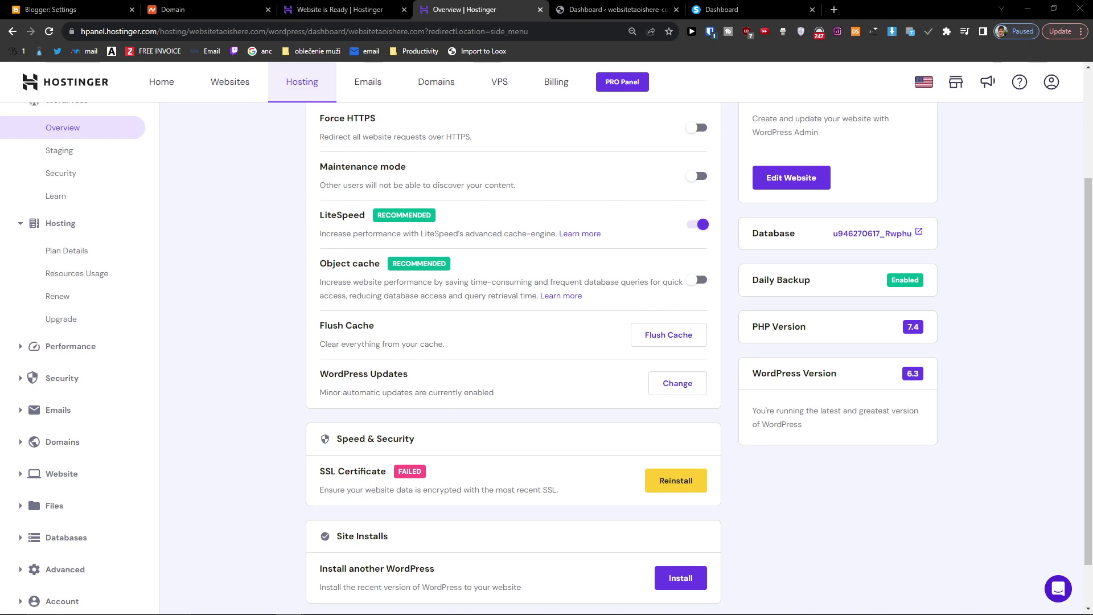
pyautogui.click(676, 487)
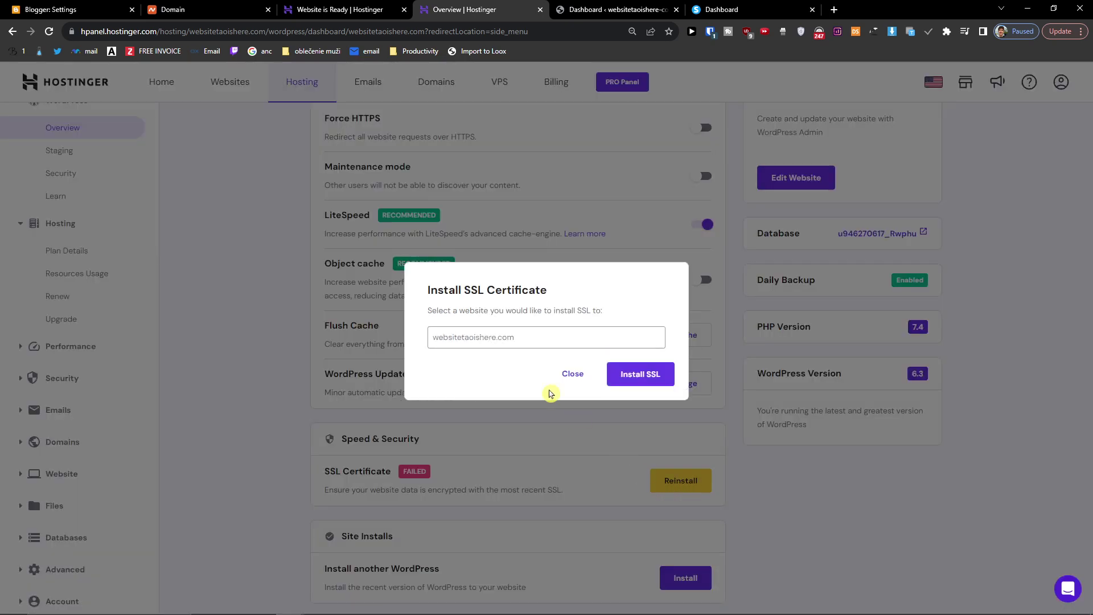
pyautogui.click(645, 375)
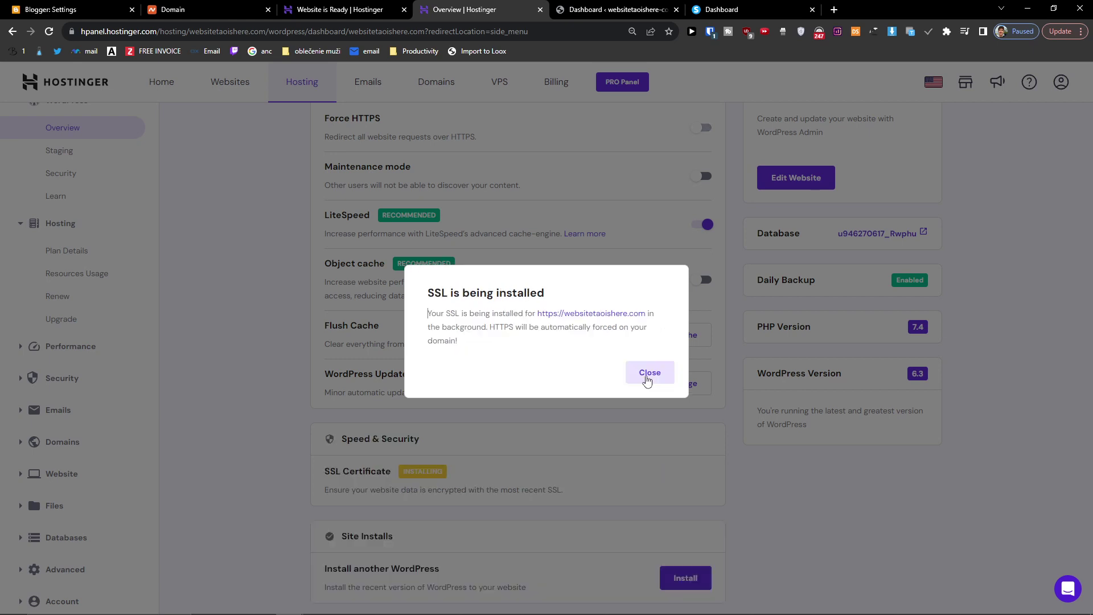
pyautogui.click(648, 373)
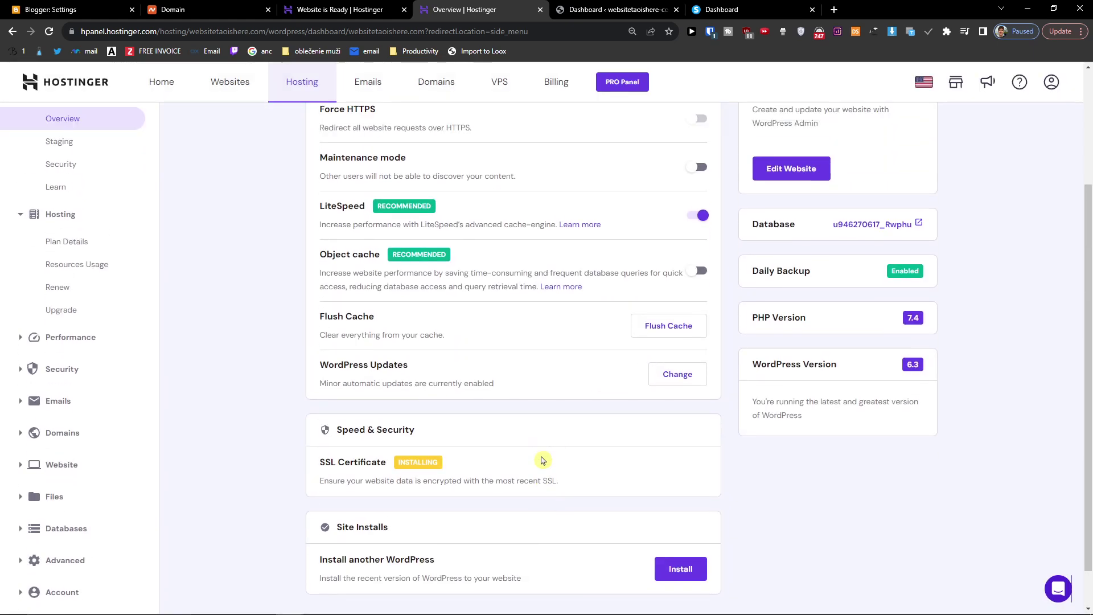
pyautogui.scroll(2, 541, 460)
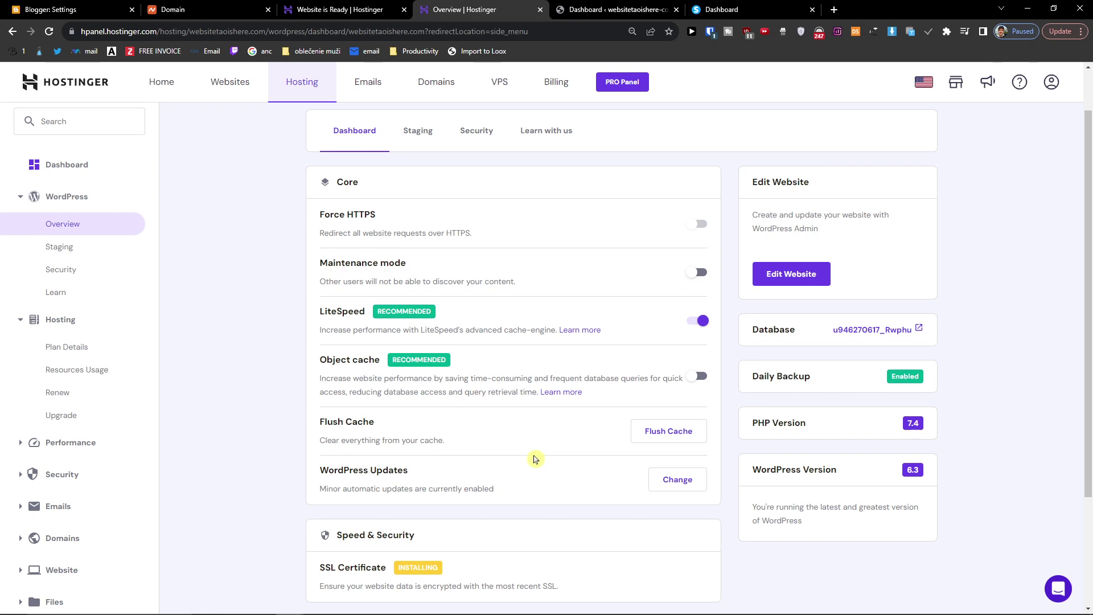